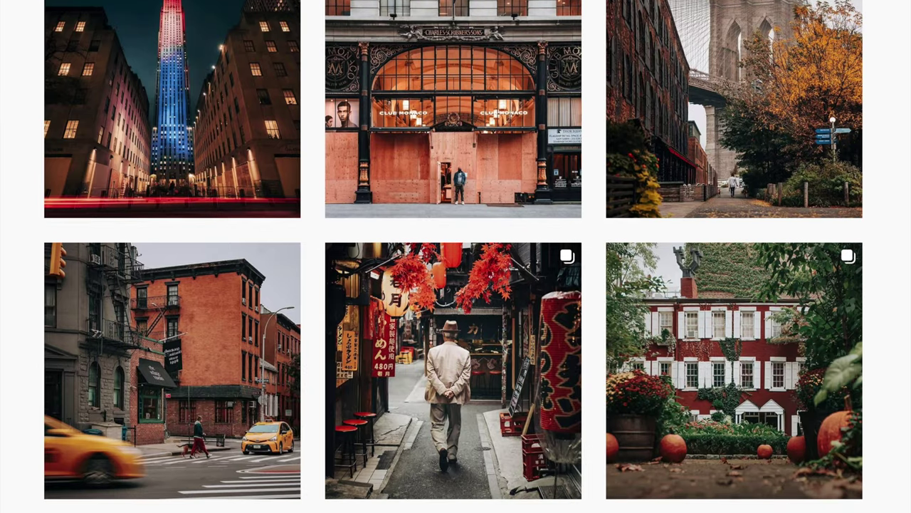
Browse the photographers' Instagram galleries of street, snow and autumn city photos to examine their contrast and brick-red colour style
scroll(456, 256, down, 4)
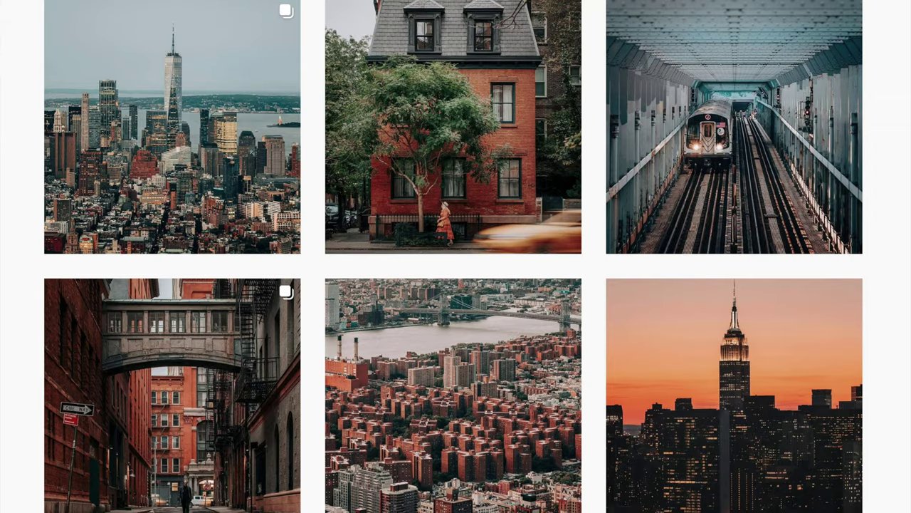
scroll(455, 256, down, 3)
scroll(456, 257, down, 6)
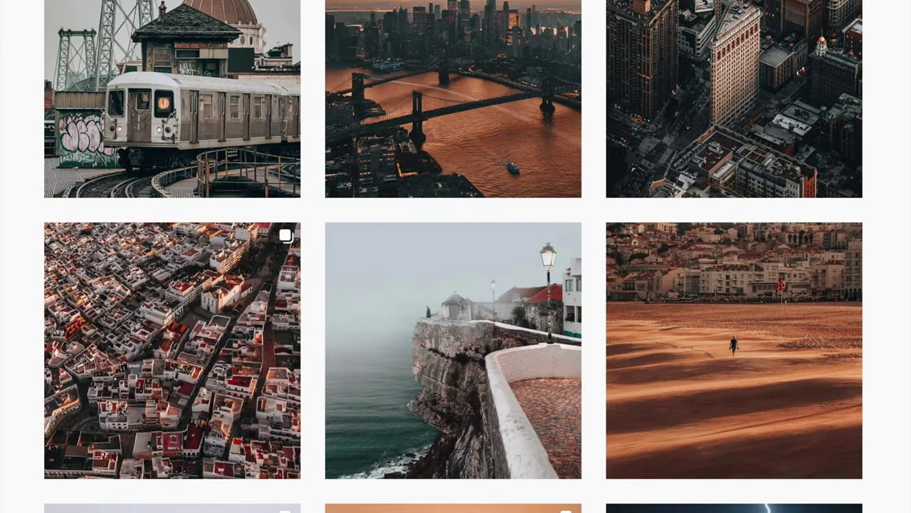
scroll(456, 256, down, 3)
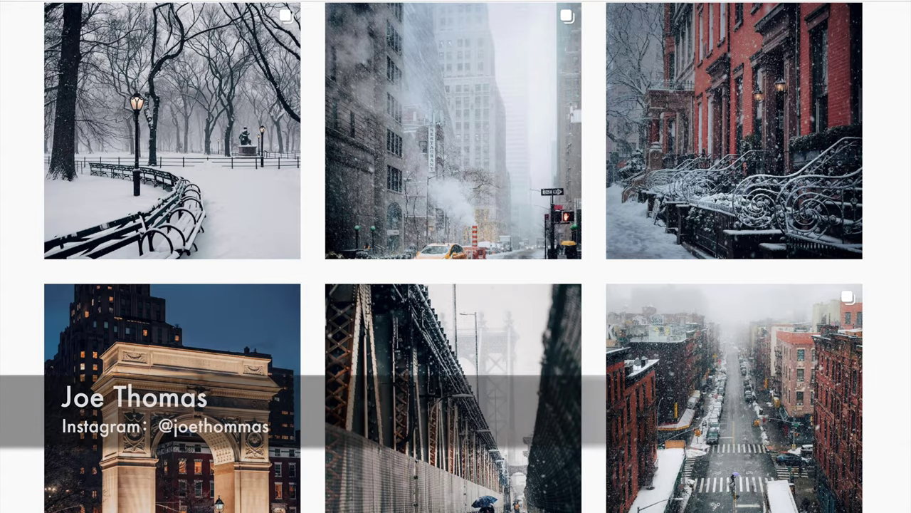
scroll(456, 256, down, 6)
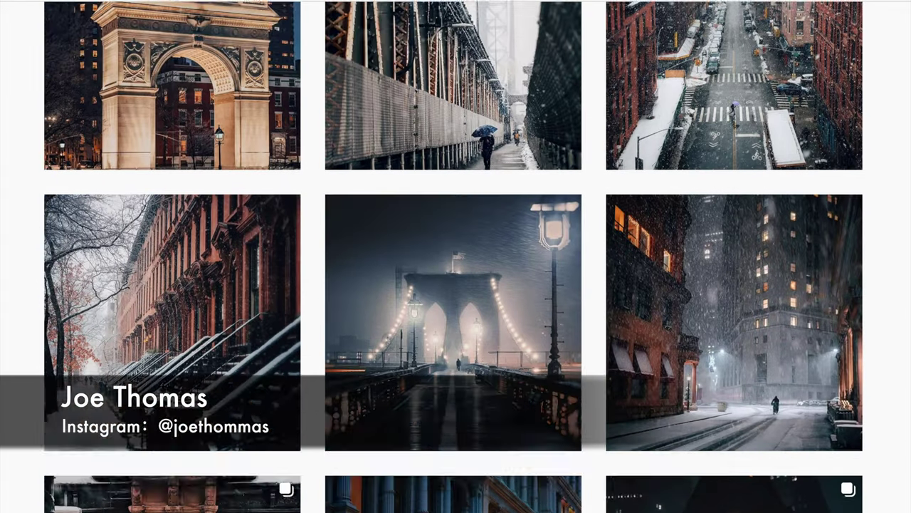
scroll(453, 256, down, 2)
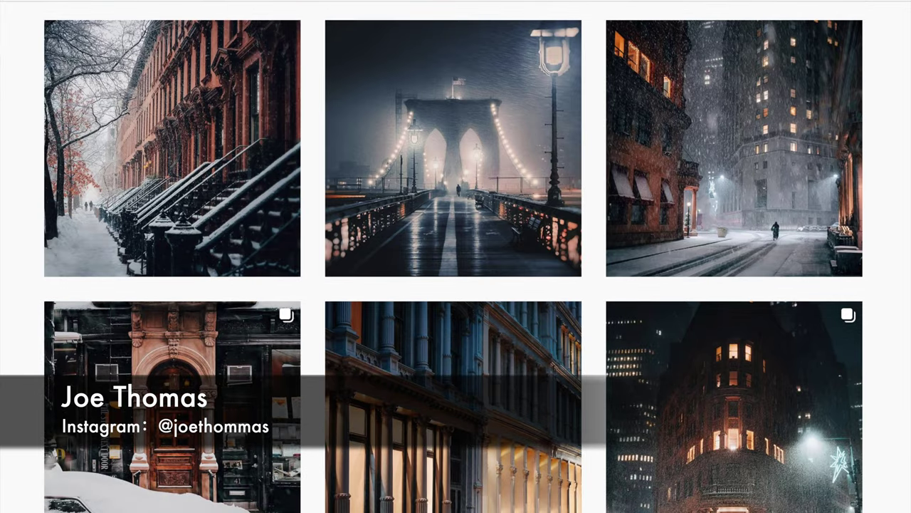
scroll(453, 256, down, 3)
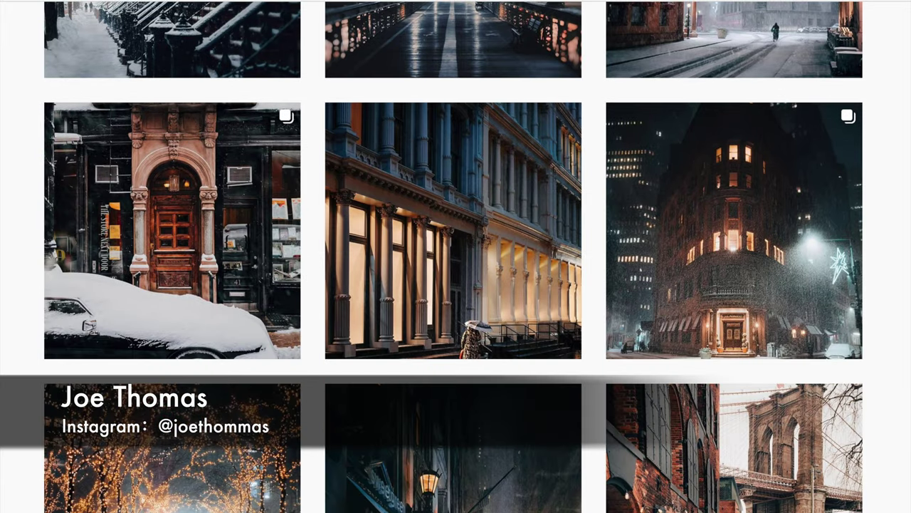
scroll(453, 256, down, 4)
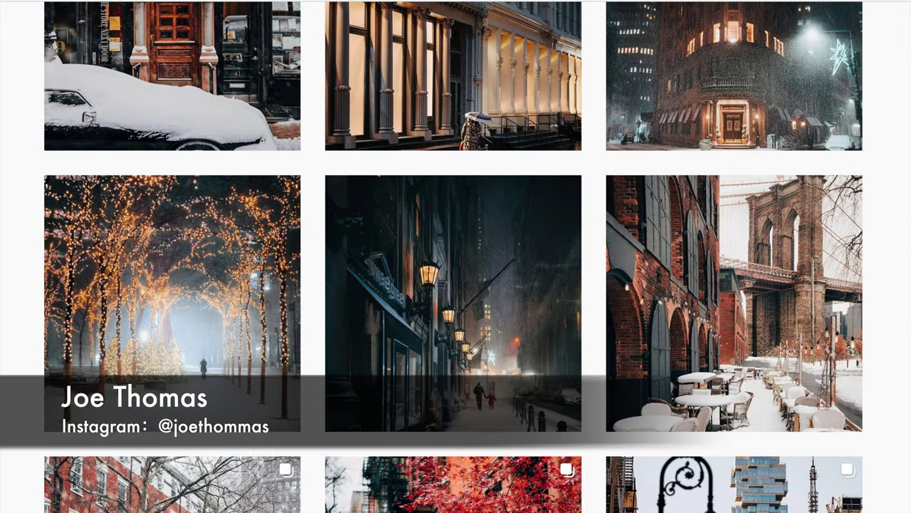
scroll(453, 257, down, 2)
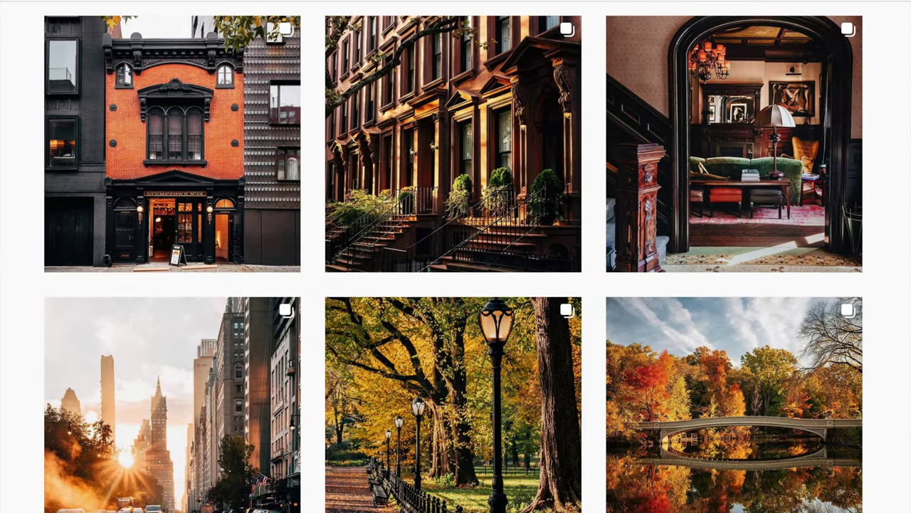
scroll(453, 257, down, 3)
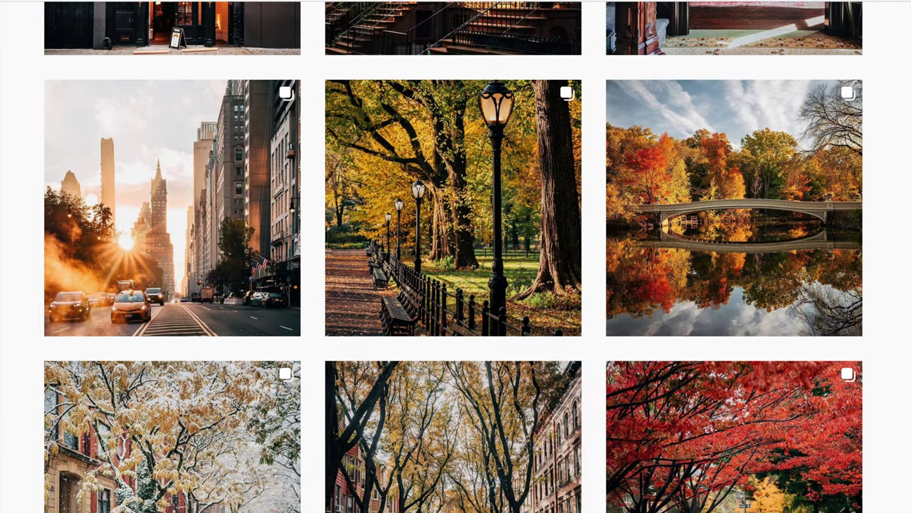
scroll(456, 256, down, 4)
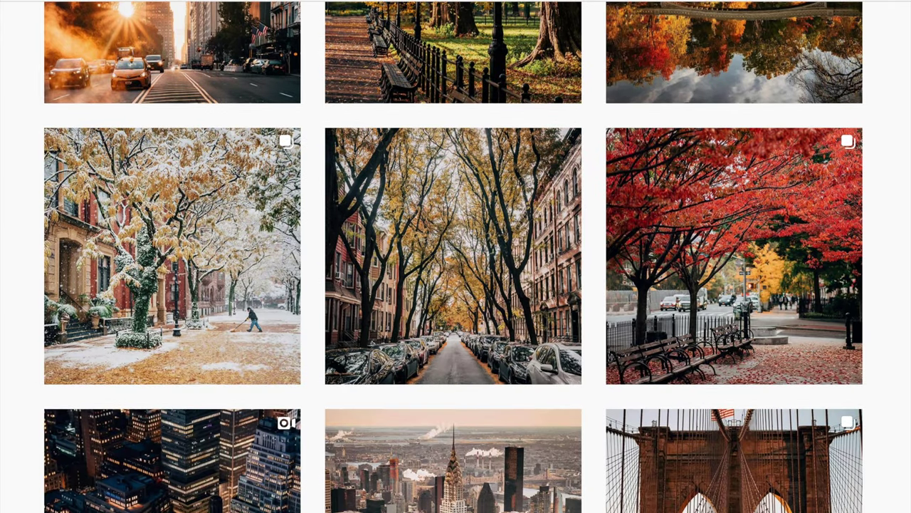
scroll(456, 257, down, 5)
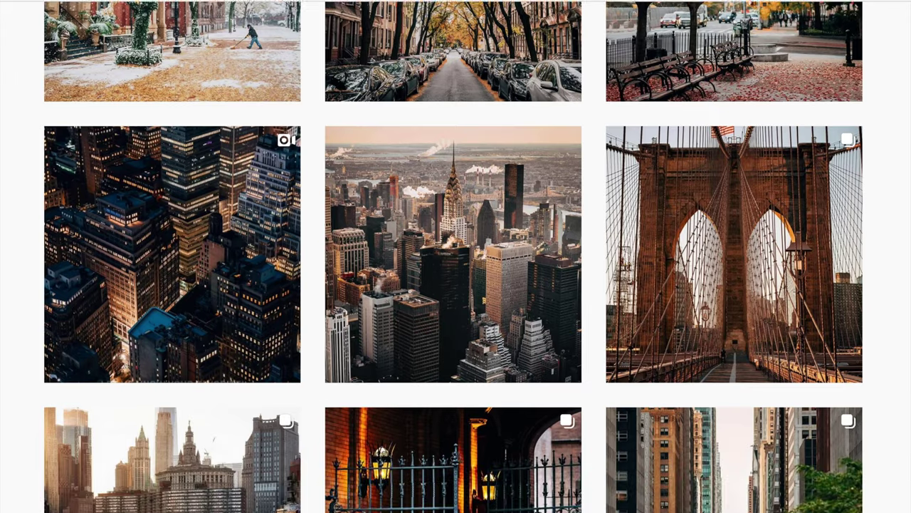
scroll(456, 256, down, 3)
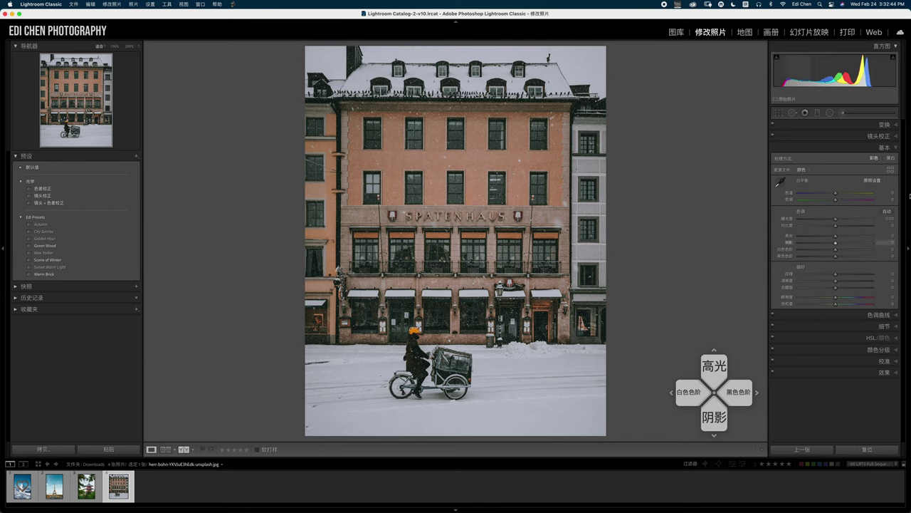
Apply automatic tone adjustments to the snowy brick building photo and raise its contrast to +80
click(886, 211)
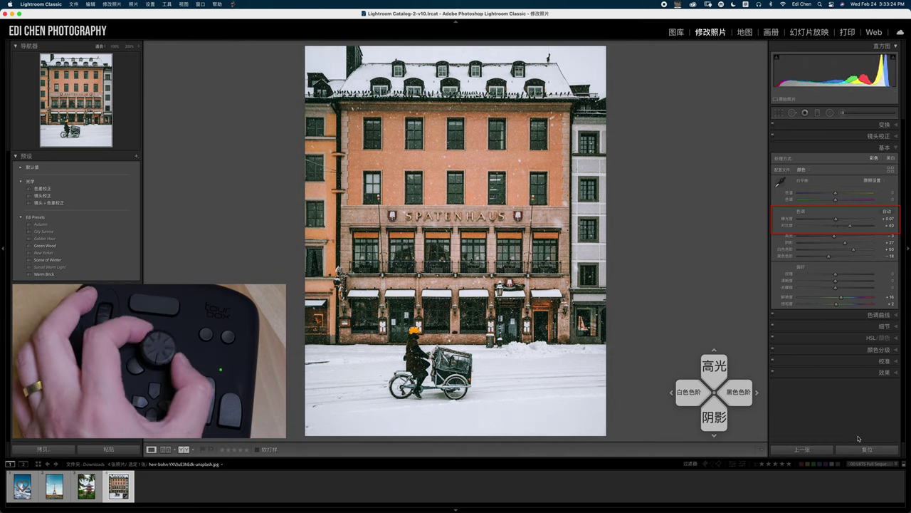
key(equal)
key(equal)
key(equal)
key(equal)
key(equal)
key(equal)
key(equal)
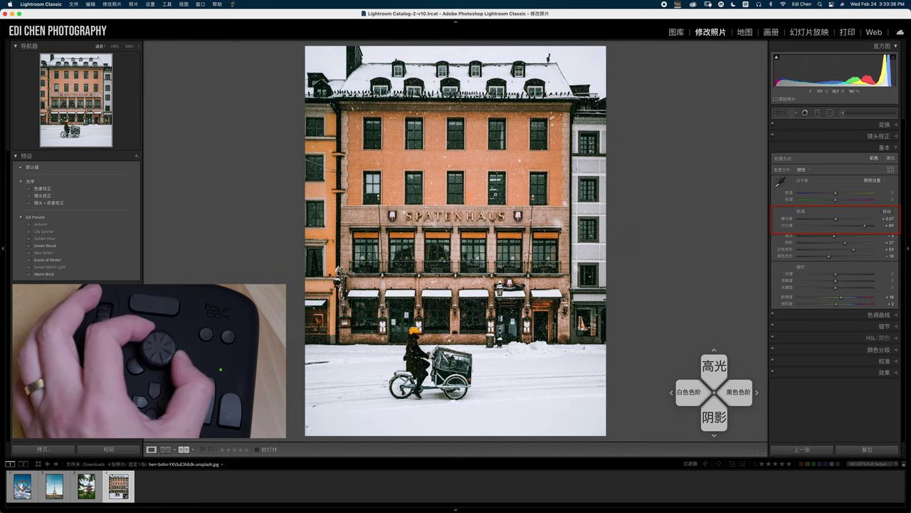
Bring the contrast down to +54 and compare the edited photo with the original side by side
key(minus)
key(minus)
key(minus)
key(minus)
key(minus)
key(minus)
key(minus)
key(minus)
key(minus)
key(minus)
key(minus)
key(minus)
key(minus)
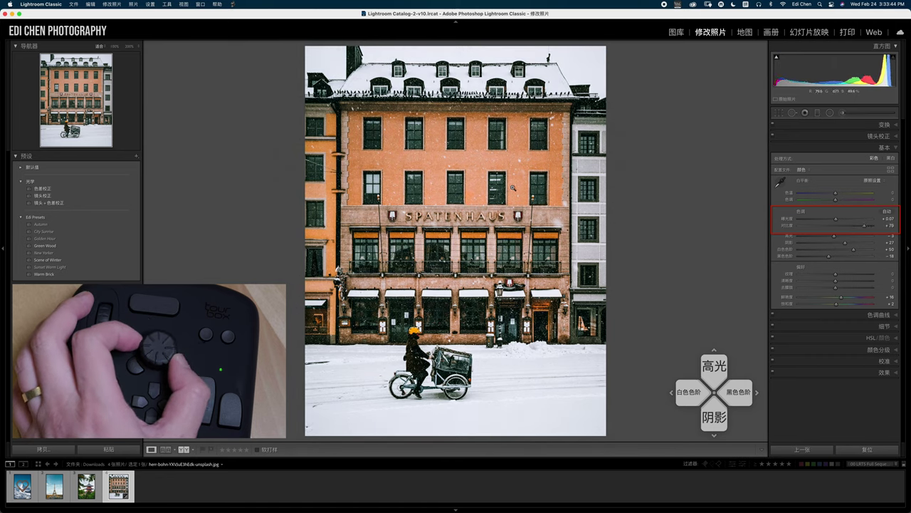
key(equal)
key(equal)
key(equal)
key(equal)
key(equal)
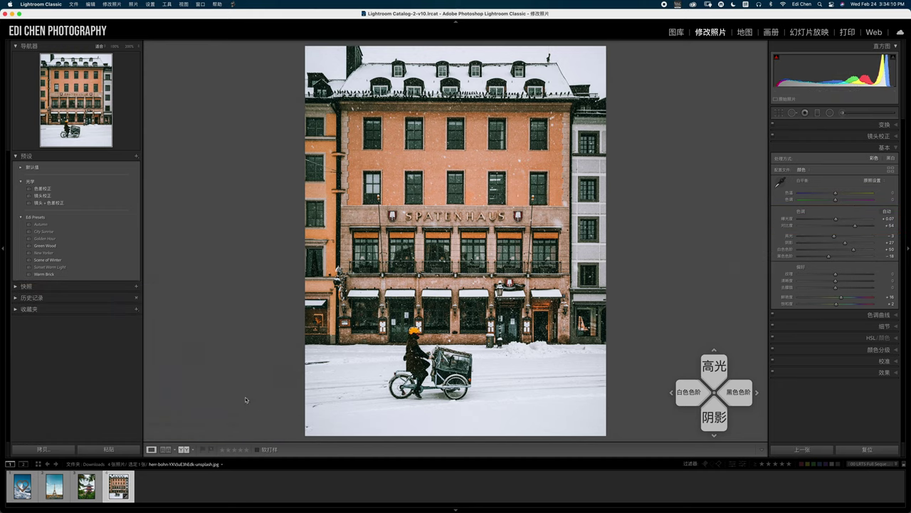
click(183, 451)
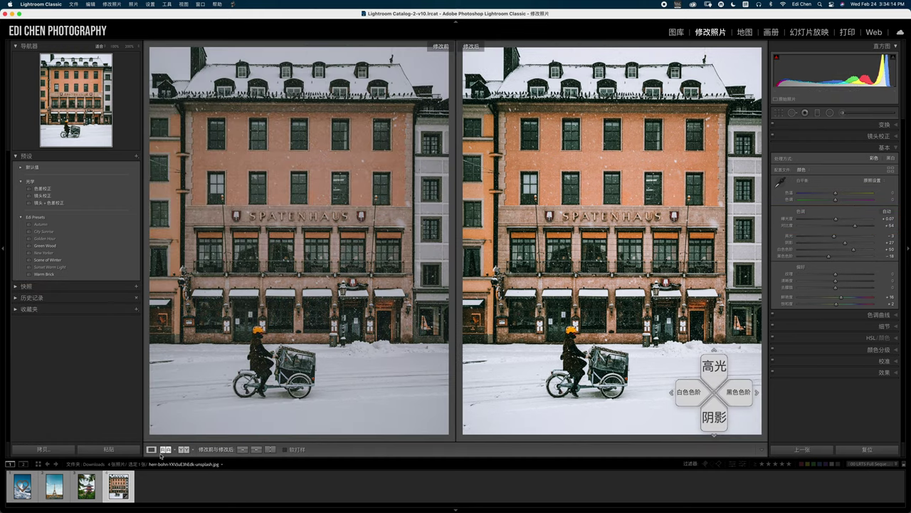
click(152, 450)
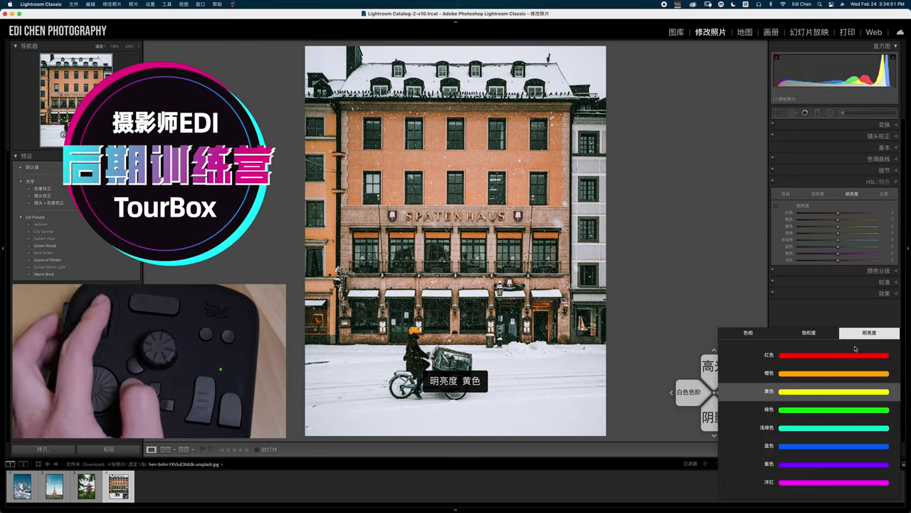
key(Up)
key(Up)
key(Down)
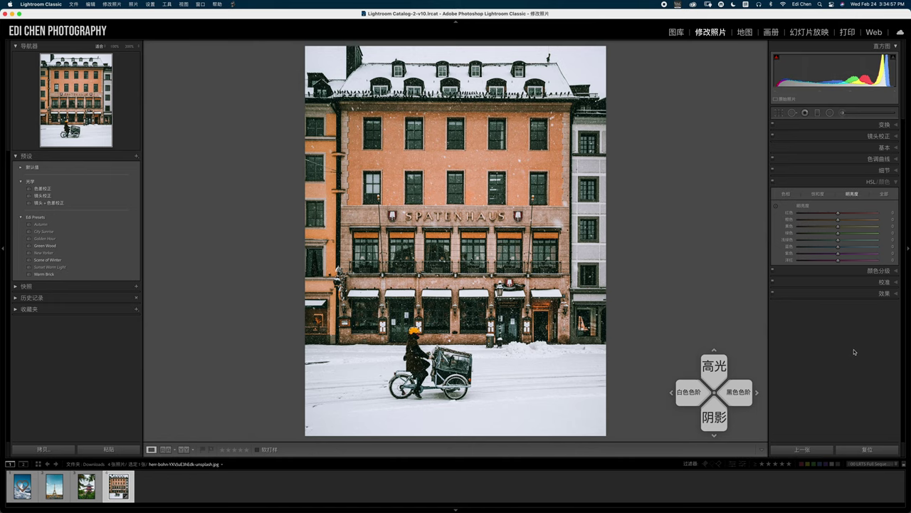
Darken the orange facades with the luminance targeted adjustment tool, bringing orange to about -40 and yellow to about -4
click(659, 228)
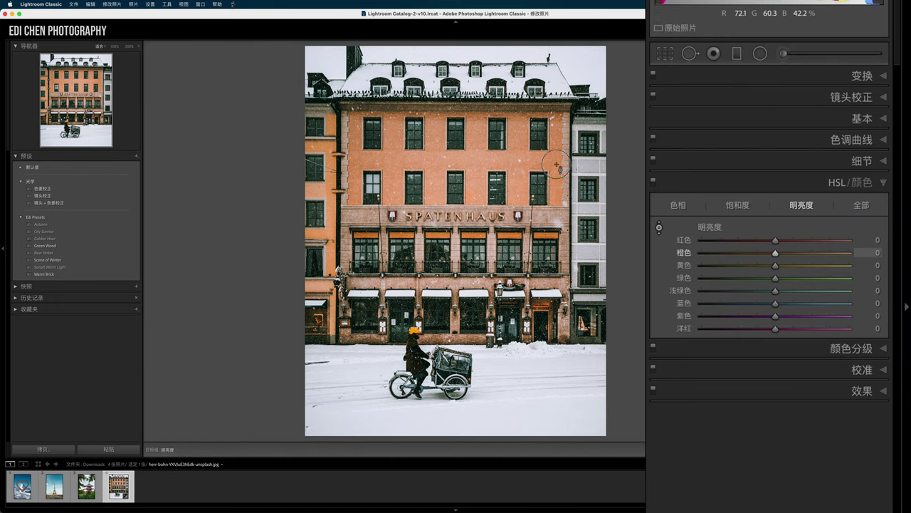
drag(556, 165, 557, 195)
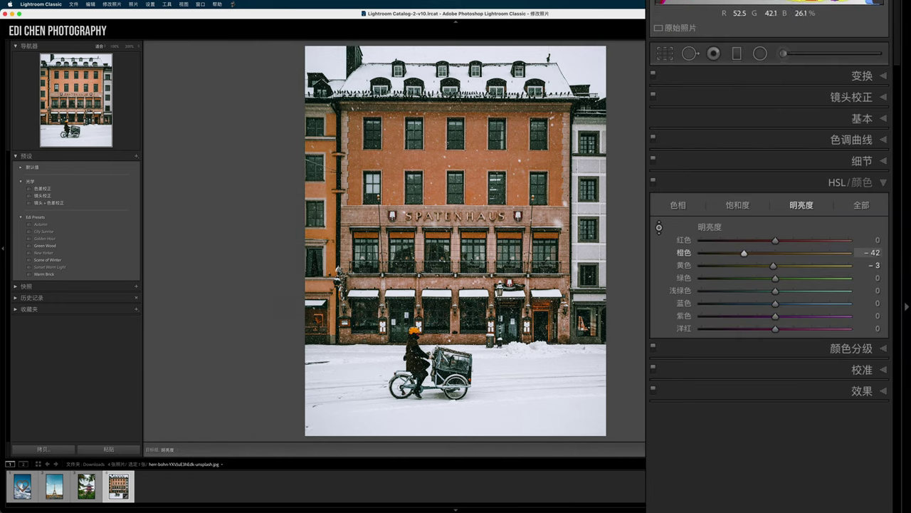
drag(325, 228, 324, 234)
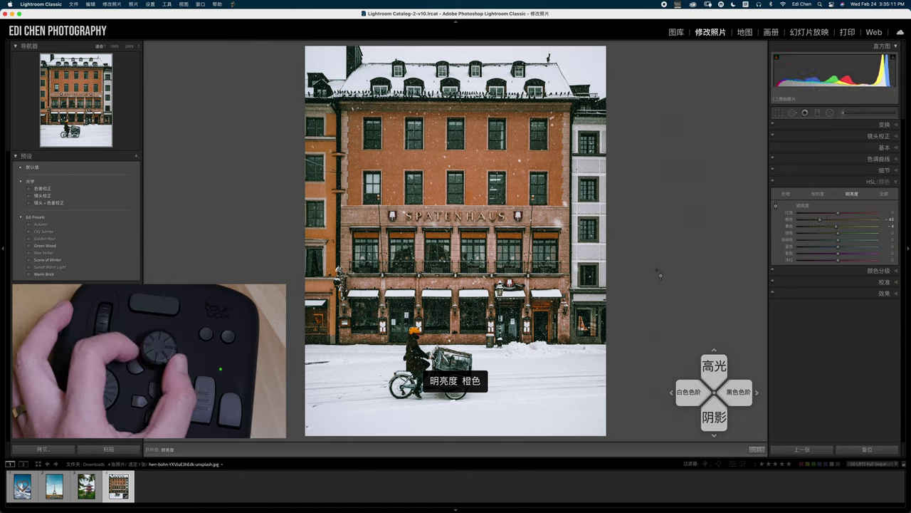
Set the orange luminance to -50 to deepen the brick facade
key(minus)
key(minus)
key(minus)
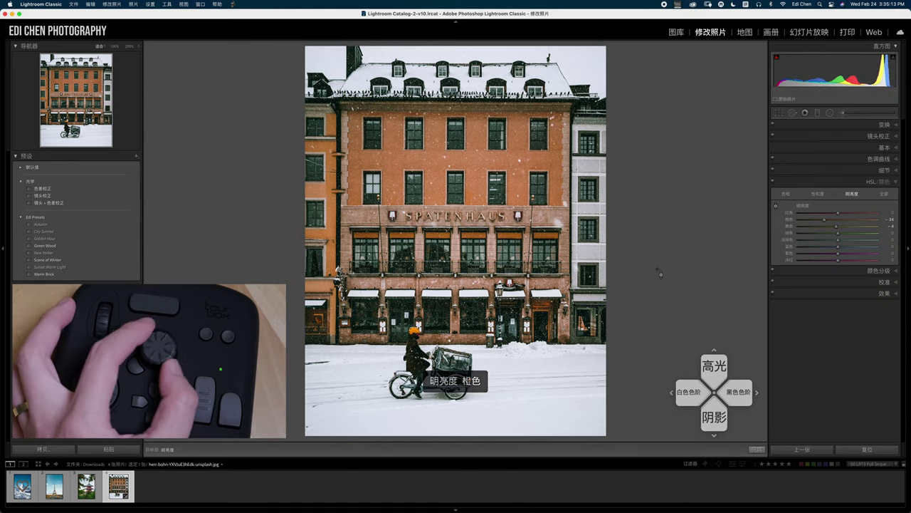
key(plus)
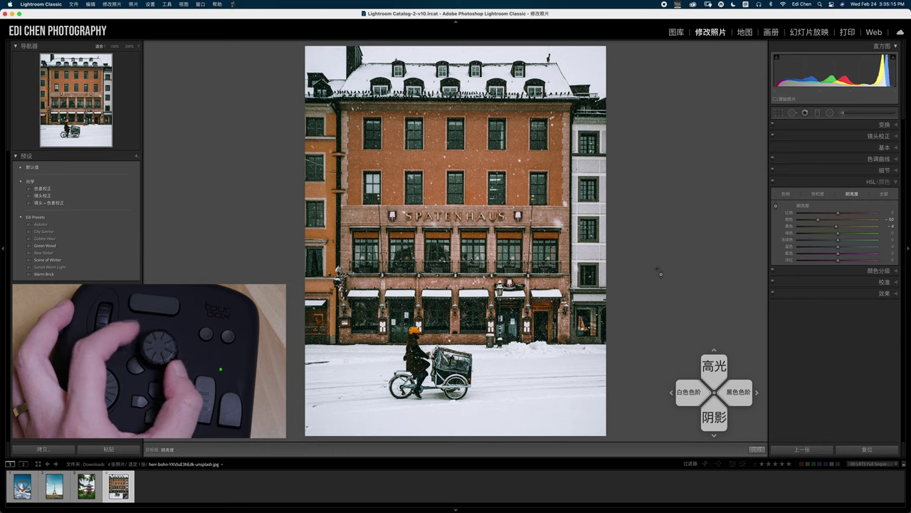
Fine-tune the yellow luminance to -3
key(Down)
key(Down)
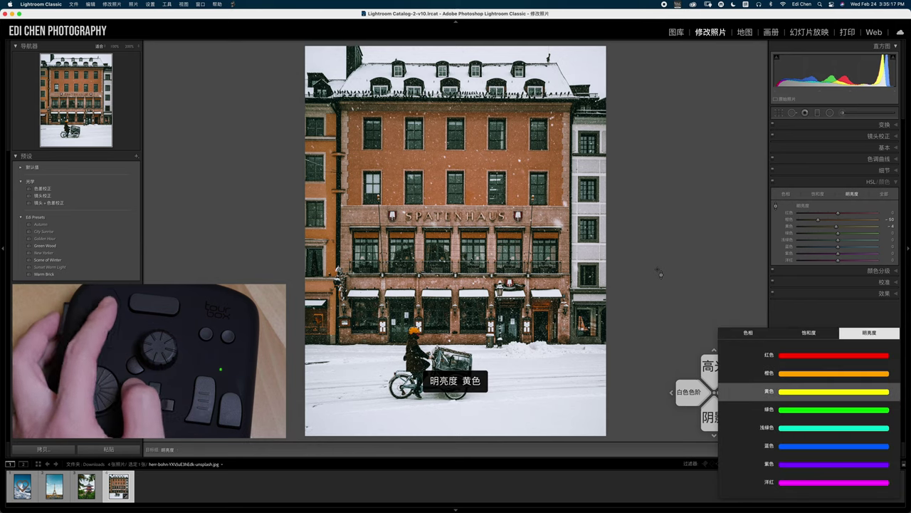
key(minus)
key(minus)
key(plus)
key(plus)
key(plus)
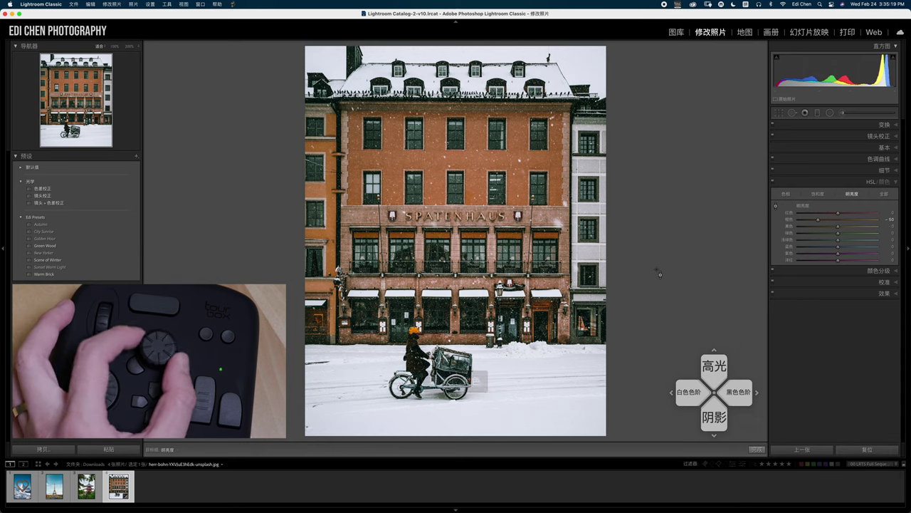
Adjust the red luminance to -5
key(Up)
key(Up)
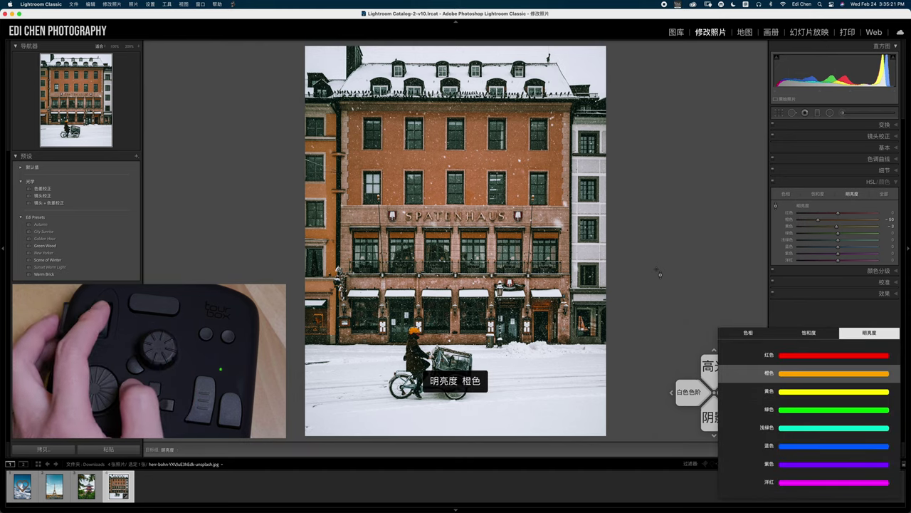
key(Up)
key(equal)
key(equal)
key(equal)
key(equal)
key(equal)
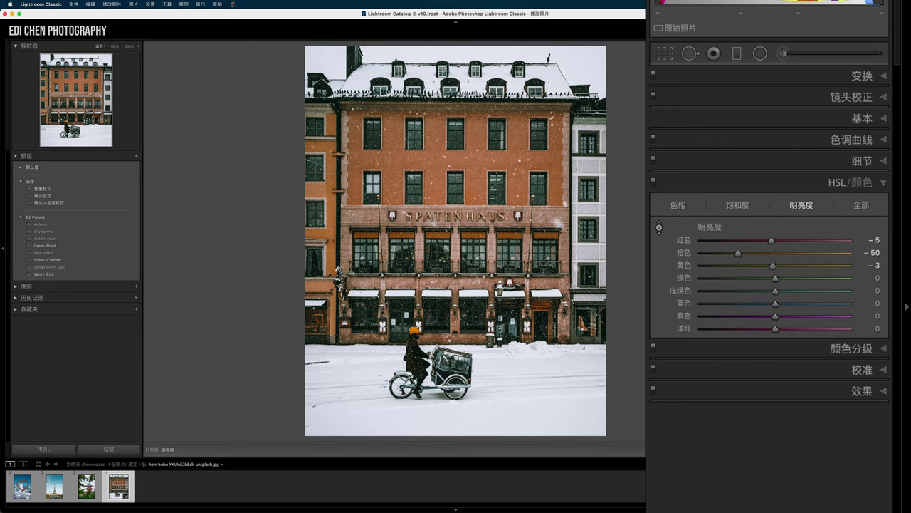
Set the HSL saturation of red to +28 and of orange to +18
key(super+alt+shift+h)
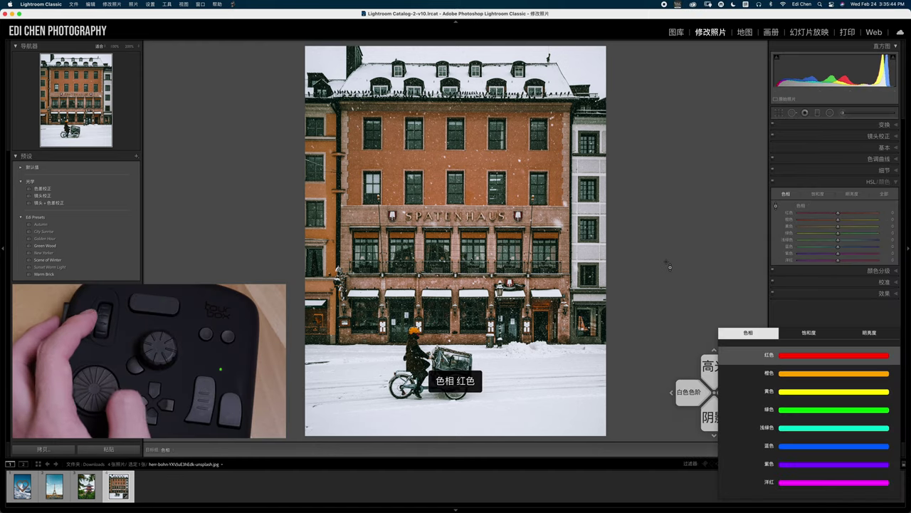
key(ctrl+alt+shift+s)
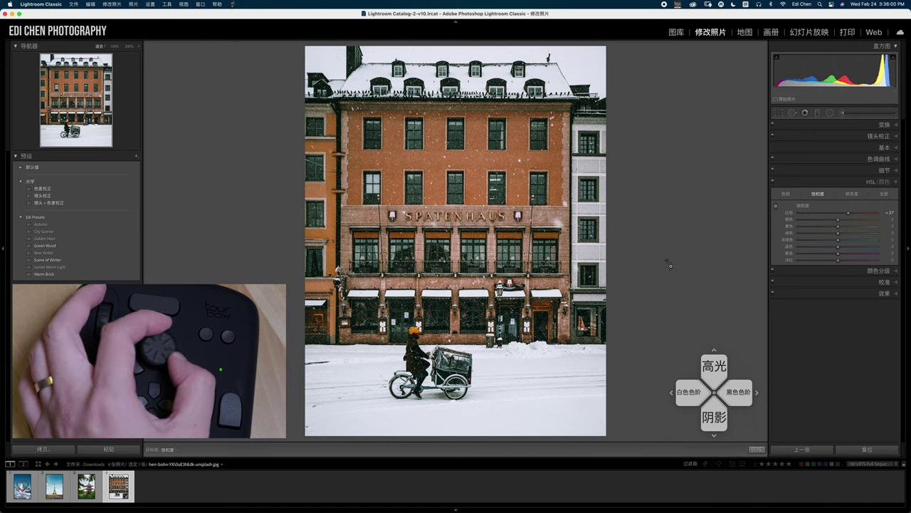
key(equal)
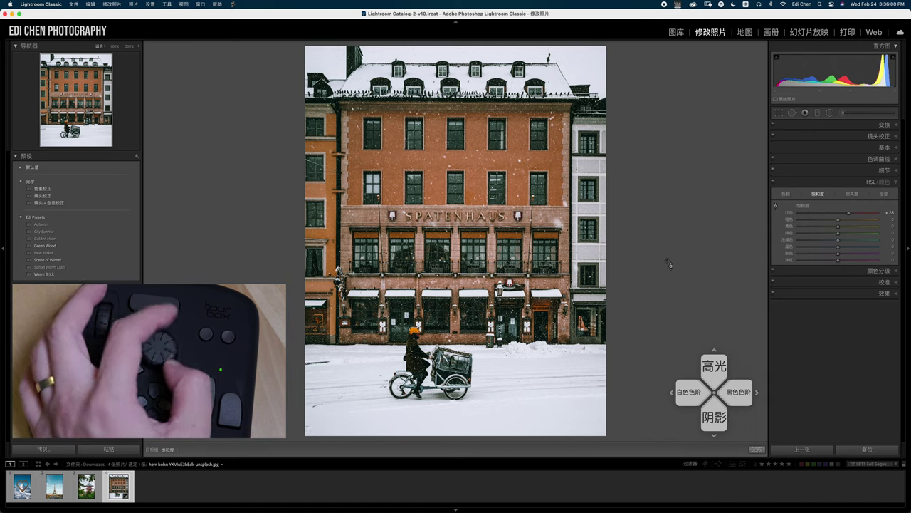
key(super+alt+shift+s)
key(period)
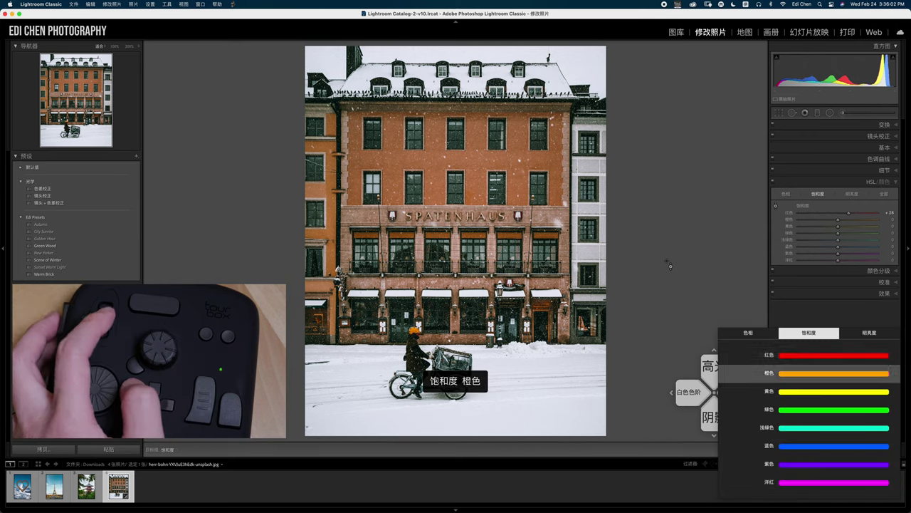
key(equal)
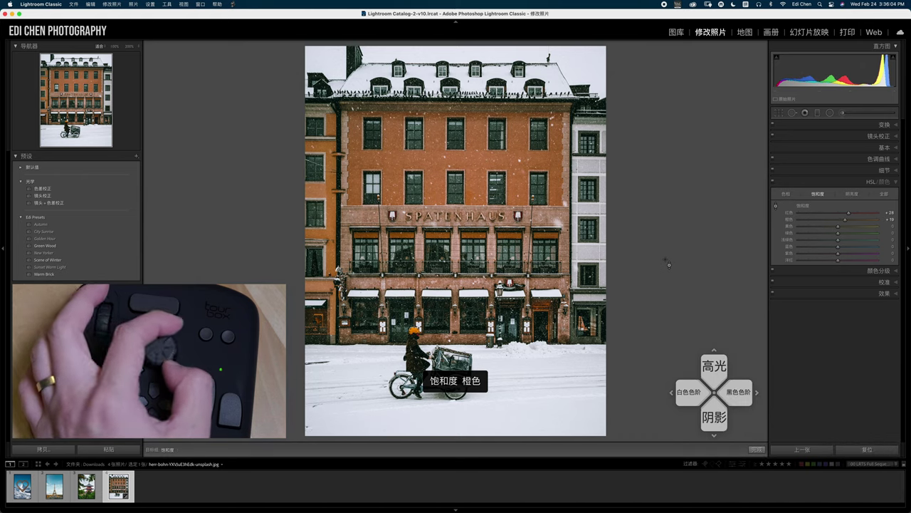
Lower the saturation of the yellow tones in the photo
key(period)
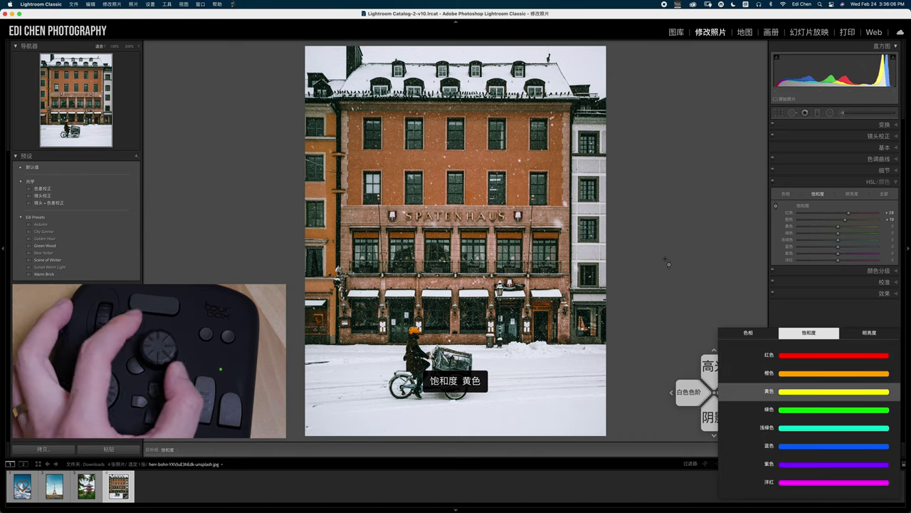
key(minus)
key(minus)
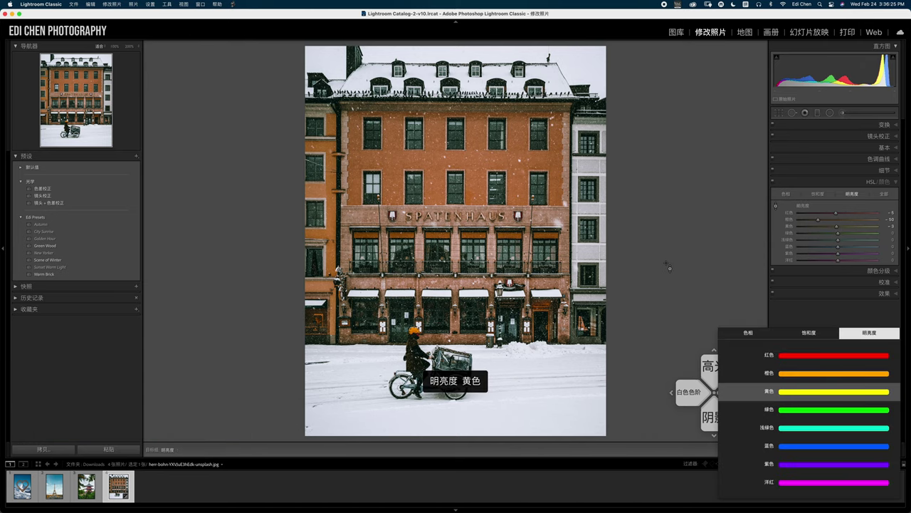
Set the HSL hue of yellow to +12 in the brick building photo
key(alt+shift+super+h)
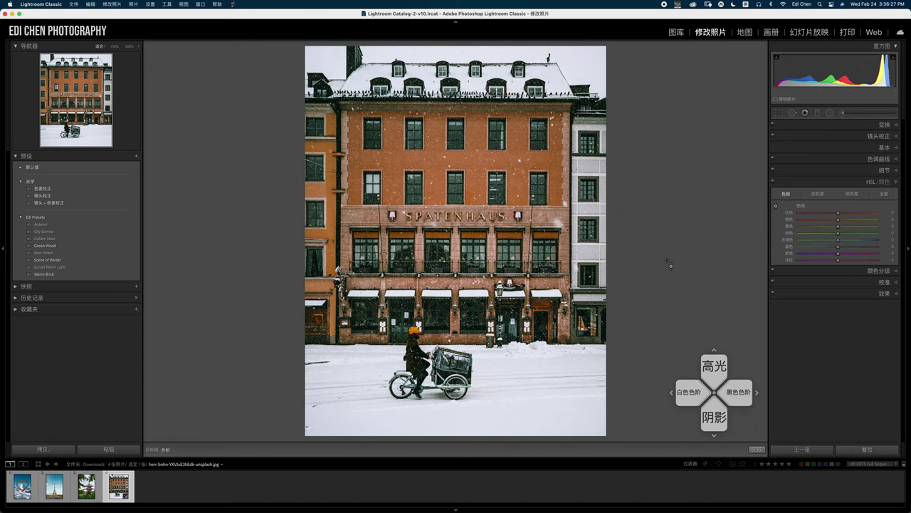
key(minus)
key(minus)
key(equal)
key(equal)
key(equal)
key(equal)
key(equal)
key(minus)
Set the HSL hue of orange to -6 and of red to -3
key(alt+shift+super+h)
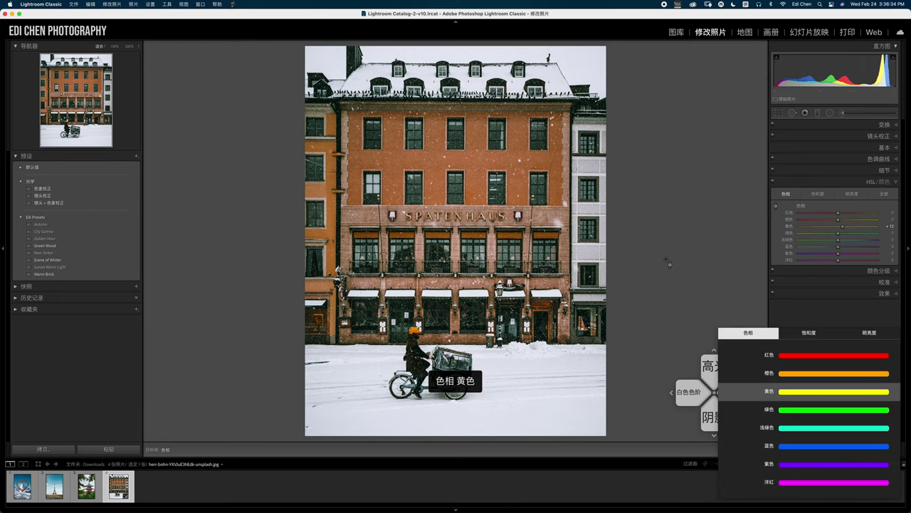
key(alt+shift+super+h)
key(comma)
key(minus)
key(minus)
key(minus)
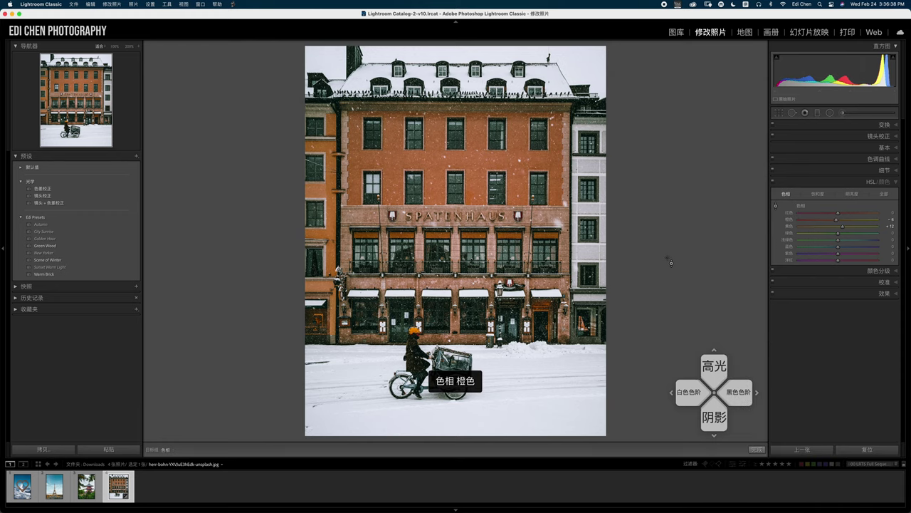
key(comma)
key(minus)
key(minus)
Push the orange hue further towards red, to -18
key(period)
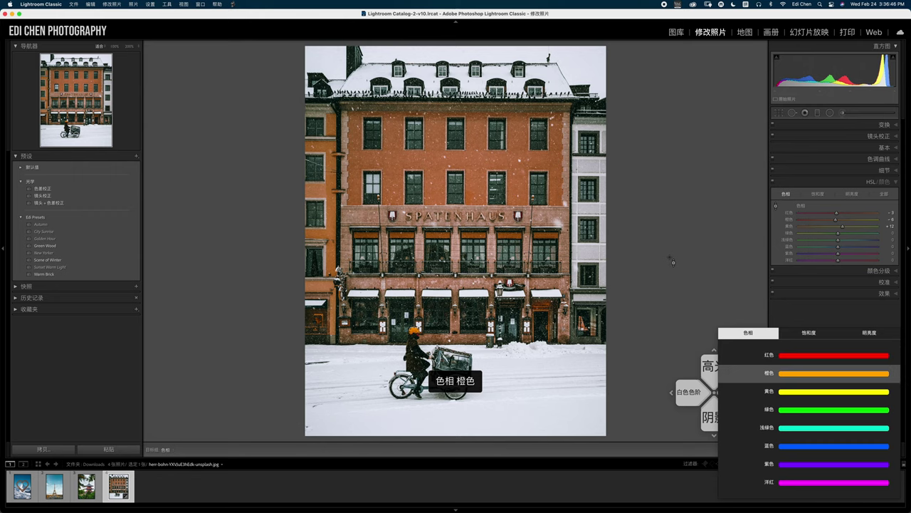
key(minus)
key(minus)
key(minus)
key(minus)
key(minus)
key(minus)
Raise the yellow hue to +50 and compare the photo before and after the edits
key(period)
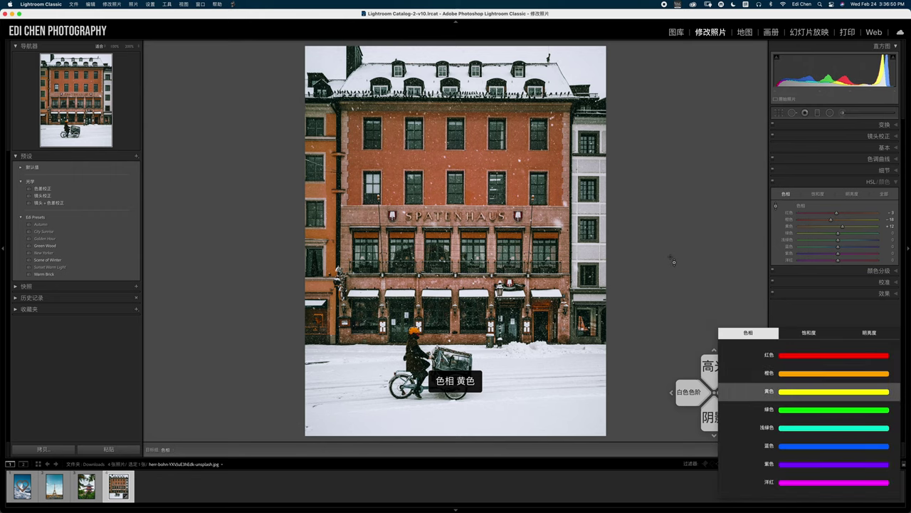
key(plus)
key(plus)
key(plus)
key(plus)
key(plus)
key(plus)
key(plus)
key(minus)
key(minus)
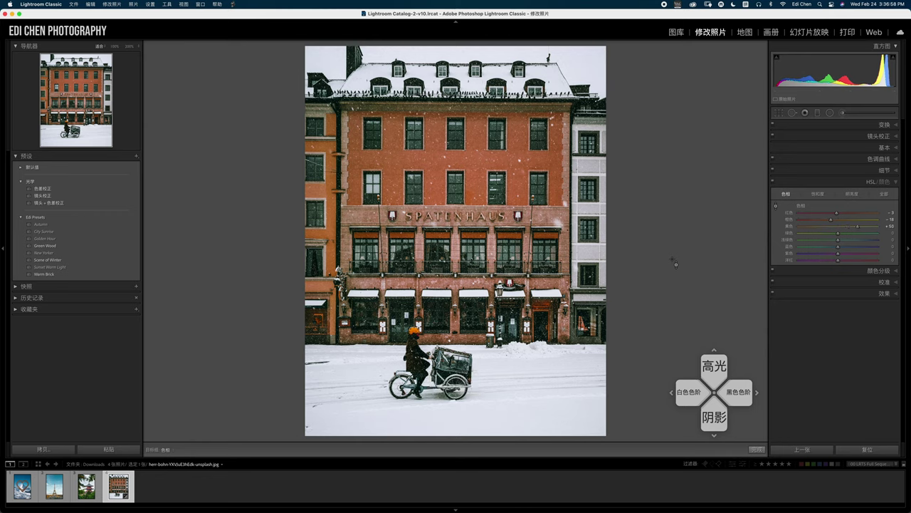
key(Escape)
click(183, 449)
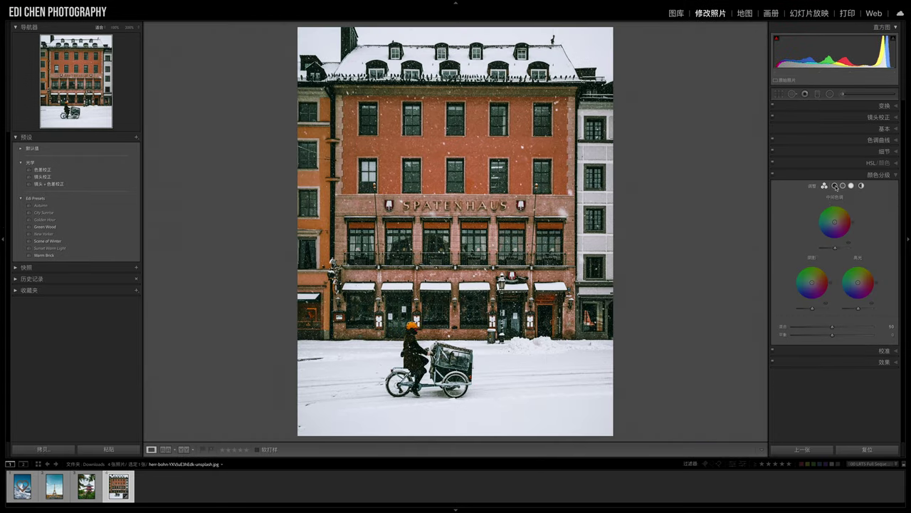
Grade the shadows blue with hue 233, saturation 40 and luminance -43, and compare the photo before and after
click(834, 185)
drag(835, 236, 829, 247)
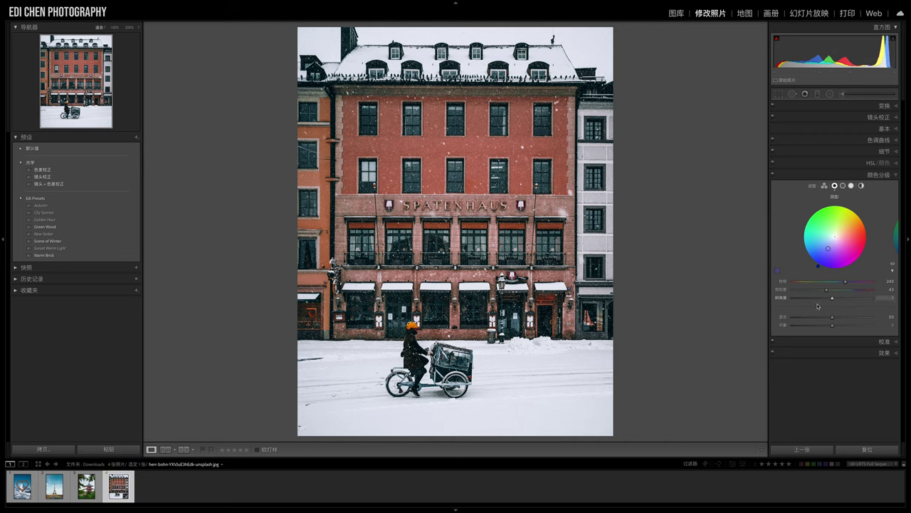
drag(826, 291, 844, 283)
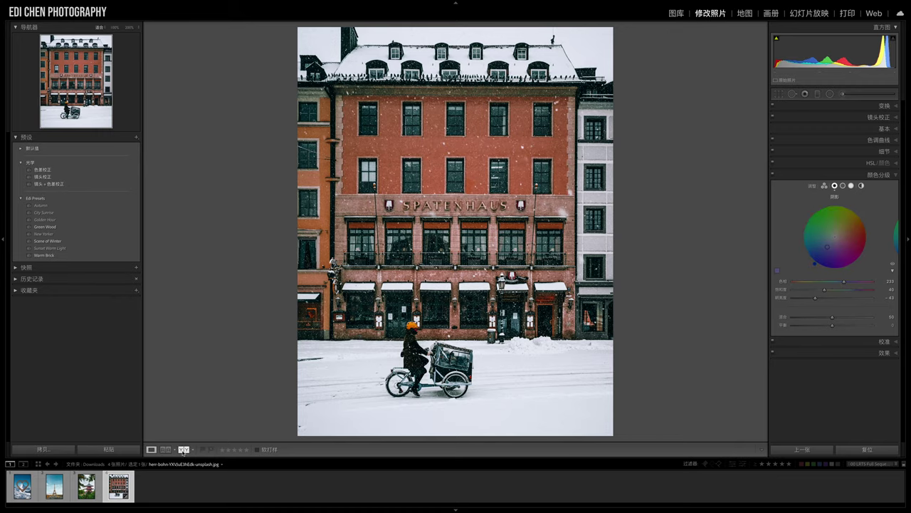
click(183, 450)
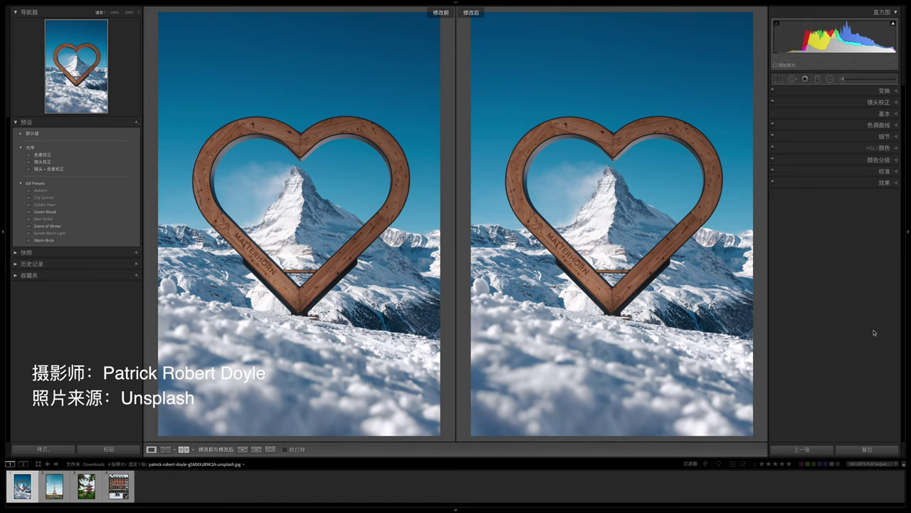
Examine the HSL hue, saturation, luminance and all-in-one views and the per-colour layout on the Matterhorn photo
click(873, 149)
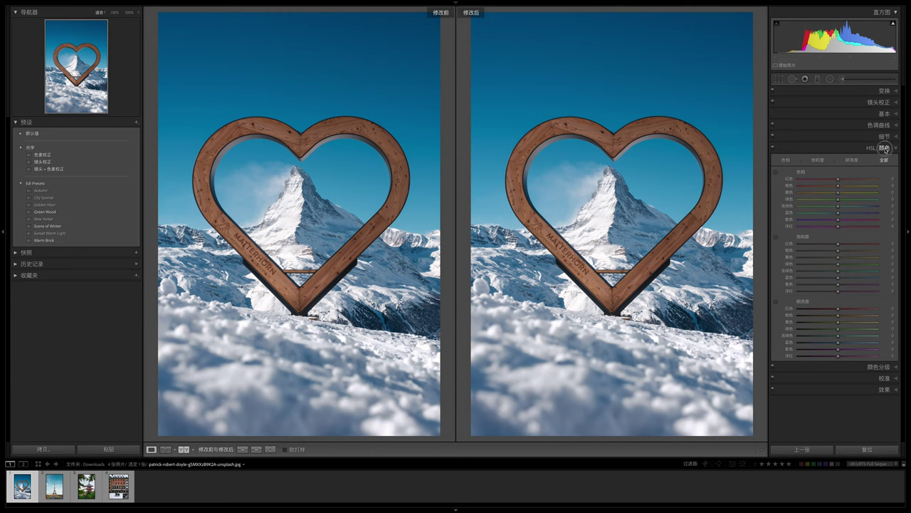
click(884, 148)
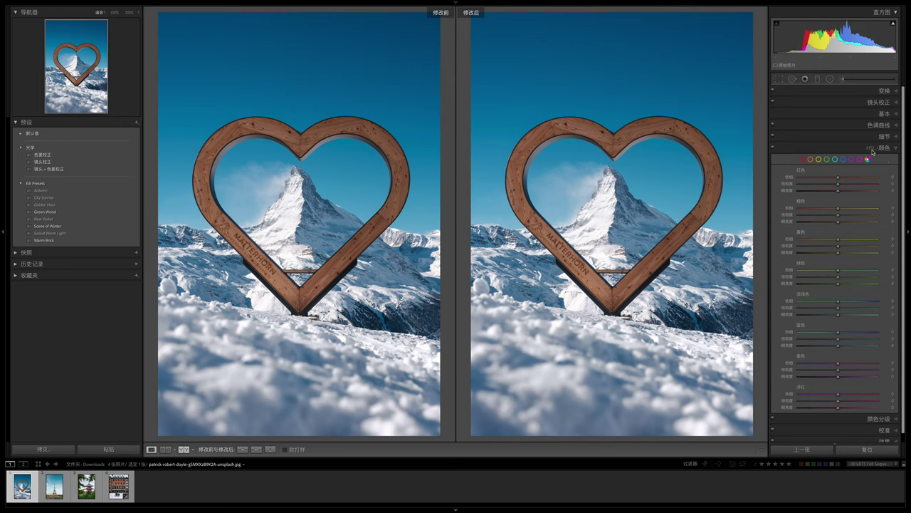
click(871, 148)
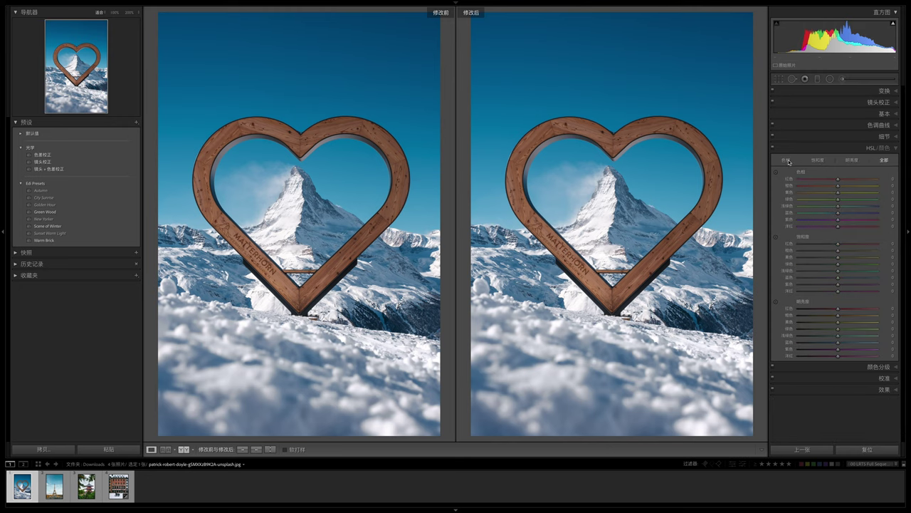
click(787, 161)
click(821, 163)
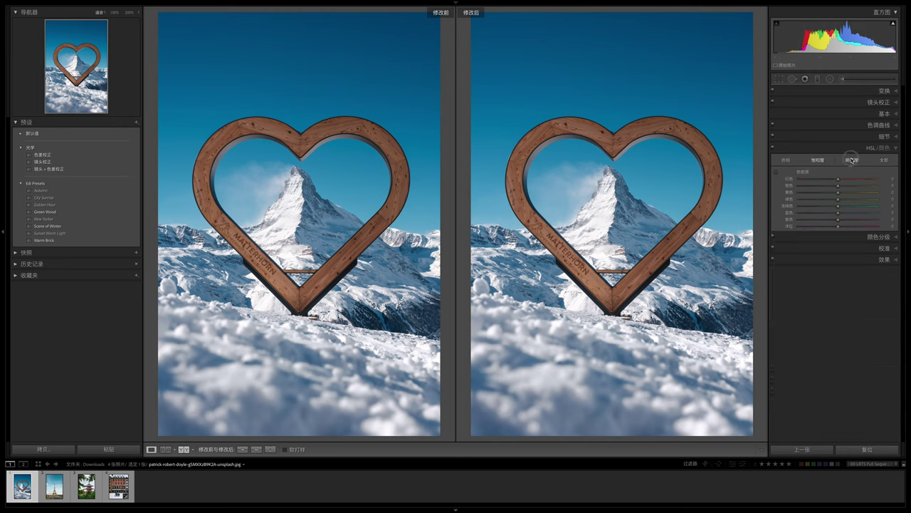
click(851, 160)
click(885, 162)
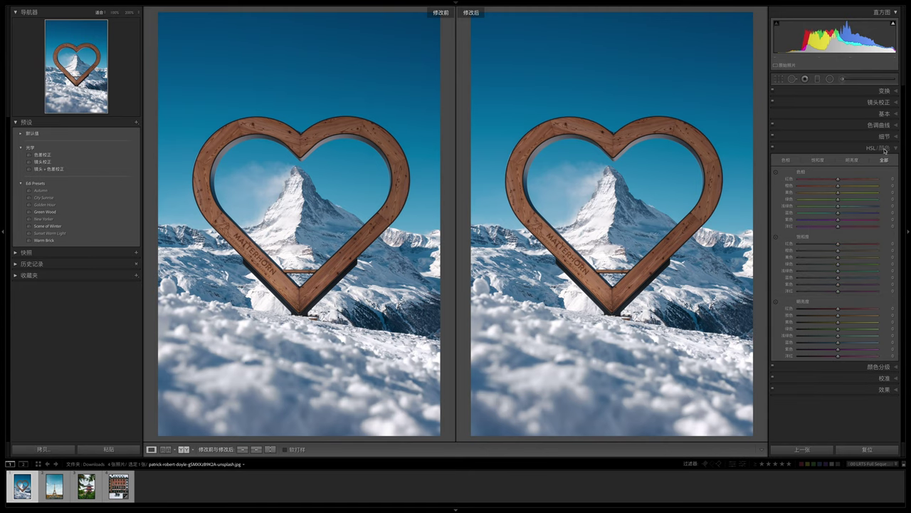
click(885, 148)
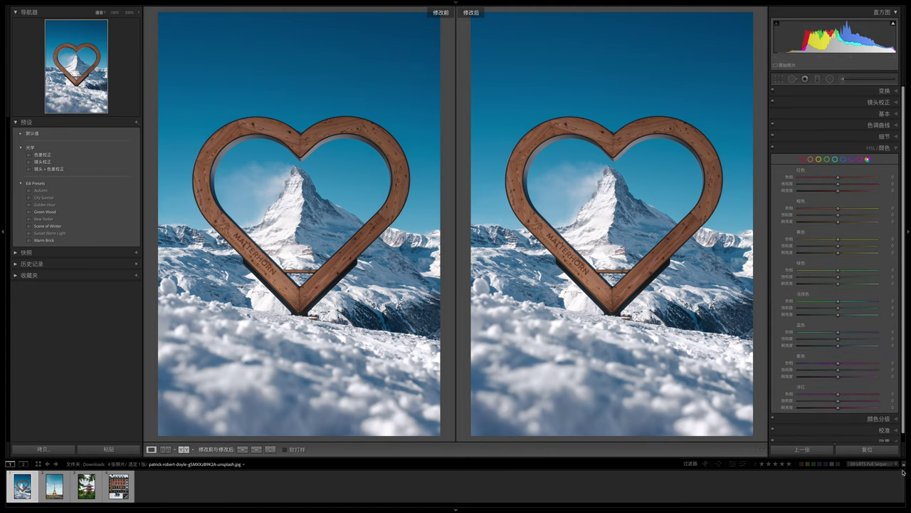
Set the blue saturation to -34 and luminance to -70, and shift the blue hue slightly towards aqua on the Matterhorn photo
drag(903, 399, 904, 413)
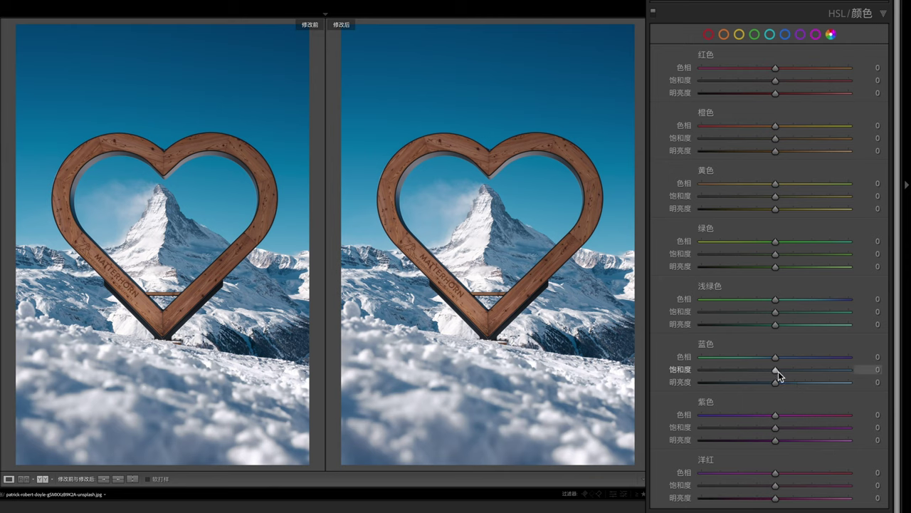
drag(776, 371, 723, 382)
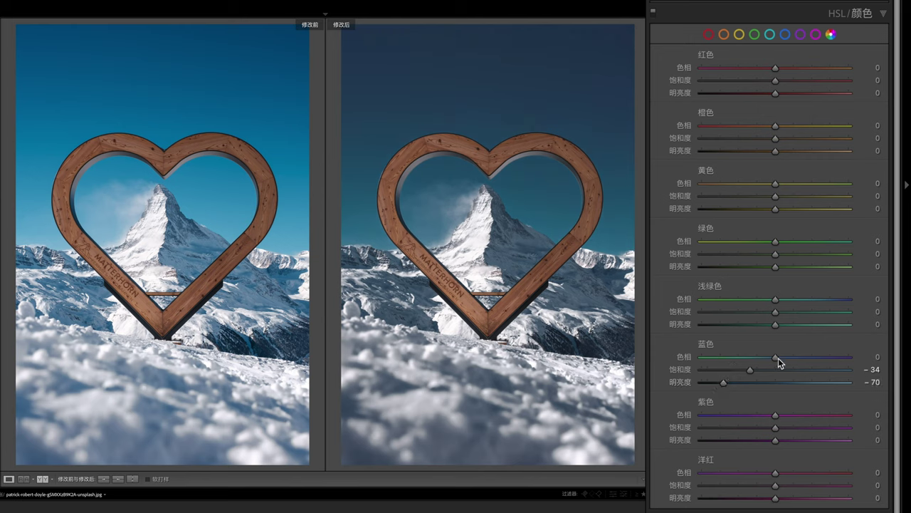
drag(776, 361, 767, 361)
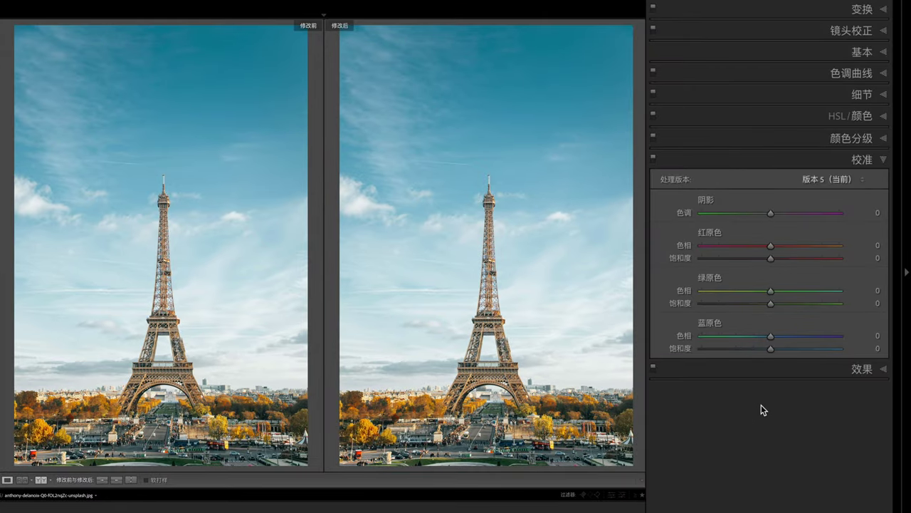
Adjust the blue primary colour in the camera calibration of the Eiffel Tower photo
drag(772, 340, 757, 346)
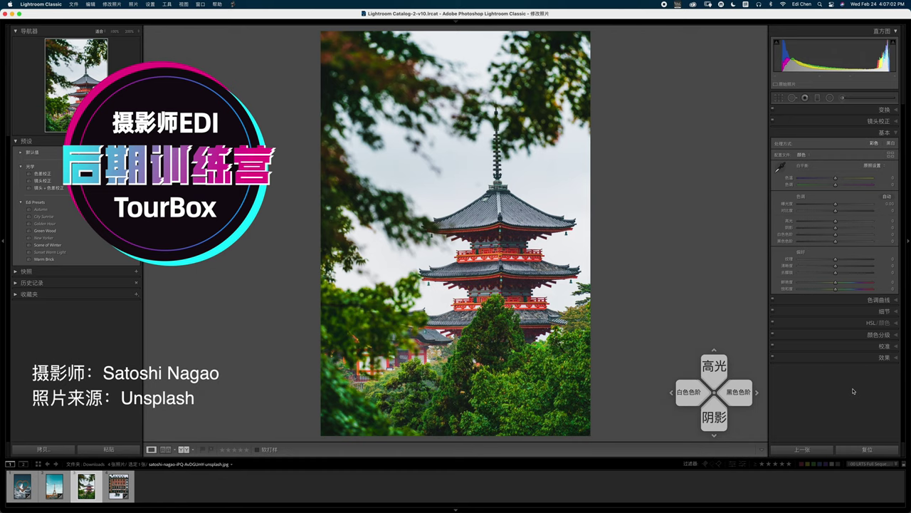
Try automatic tone on the pagoda photo and revert it to its import state from the edit history
click(888, 198)
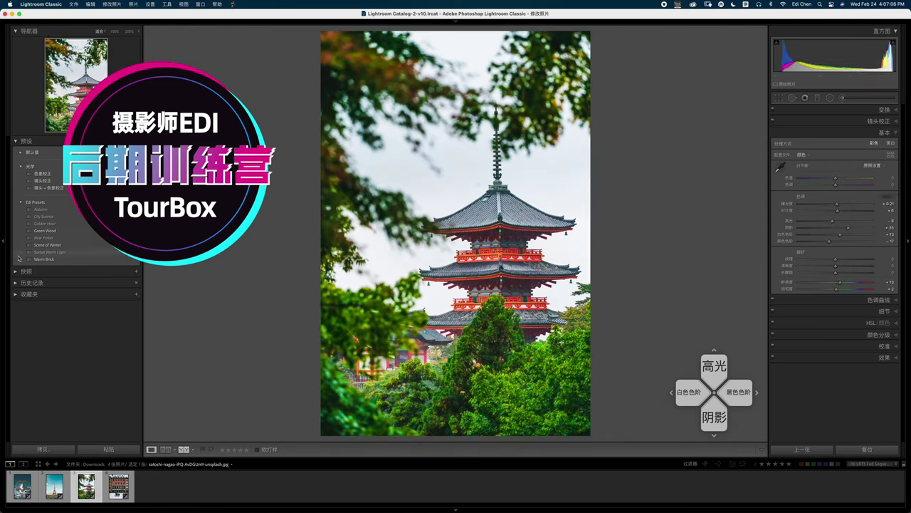
click(22, 282)
click(30, 298)
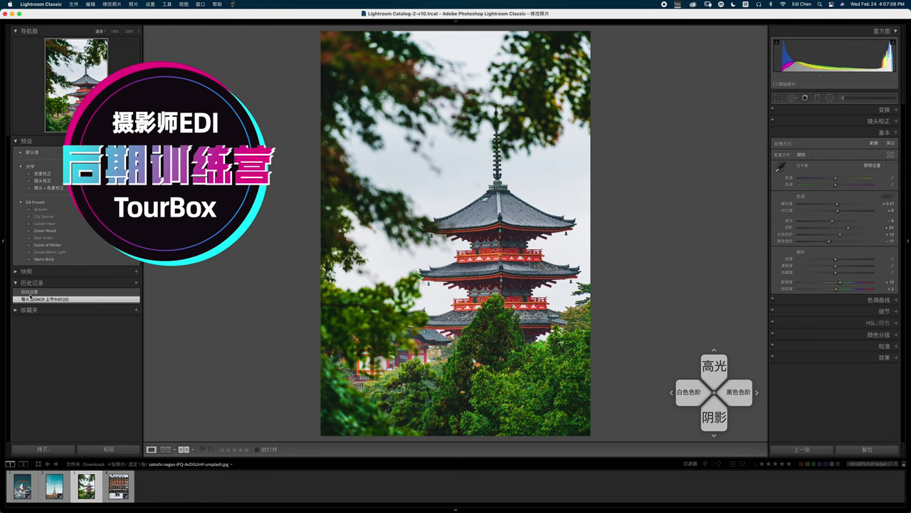
click(20, 282)
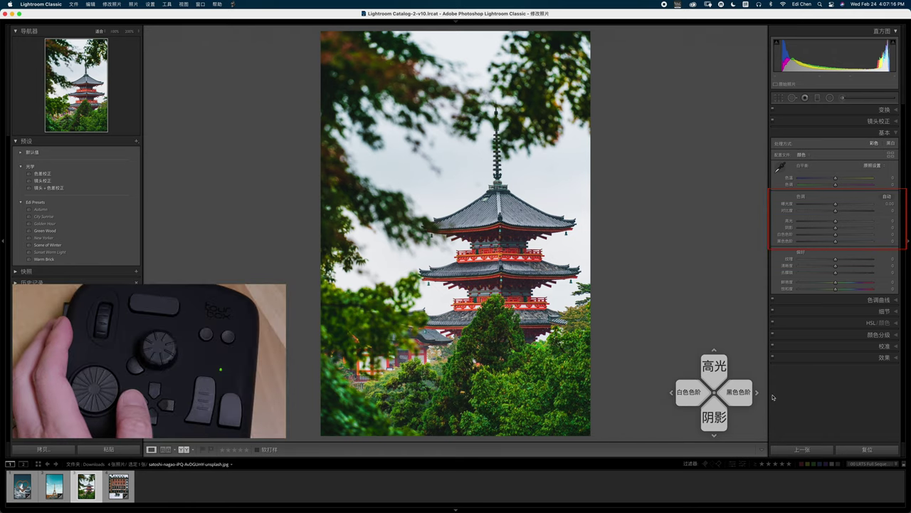
Lower the whites of the pagoda photo to -80
key(minus)
key(minus)
key(minus)
key(minus)
key(minus)
key(minus)
key(minus)
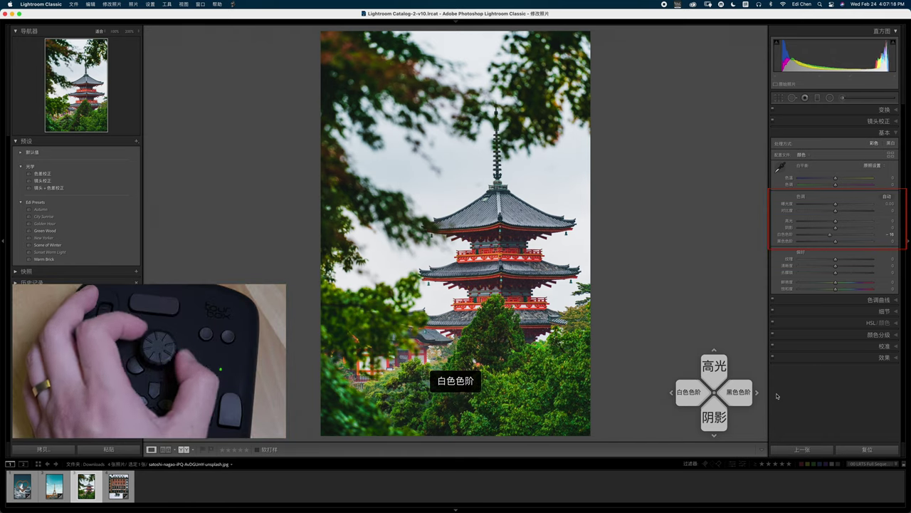
key(minus)
key(minus)
key(minus)
key(minus)
key(minus)
key(minus)
key(minus)
key(minus)
key(minus)
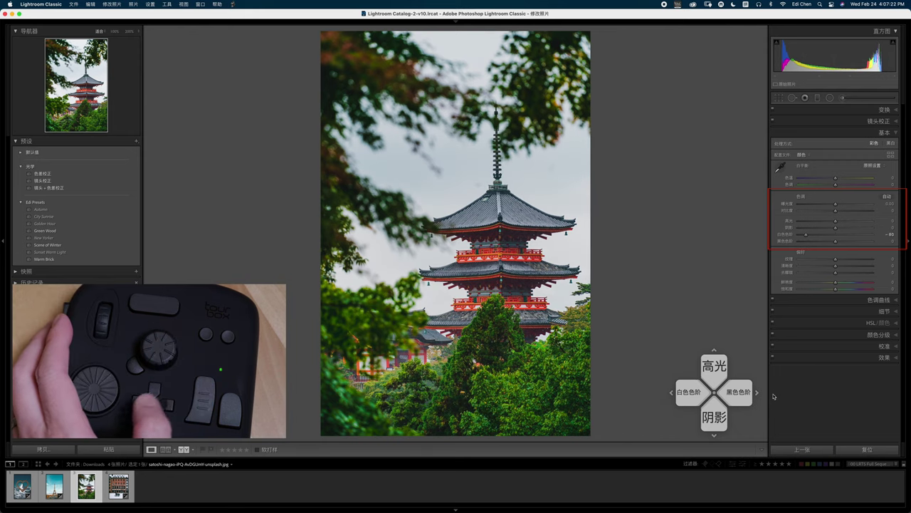
Lower the blacks of the pagoda photo to -73
key(period)
key(minus)
key(minus)
key(minus)
key(minus)
key(minus)
key(minus)
key(minus)
key(minus)
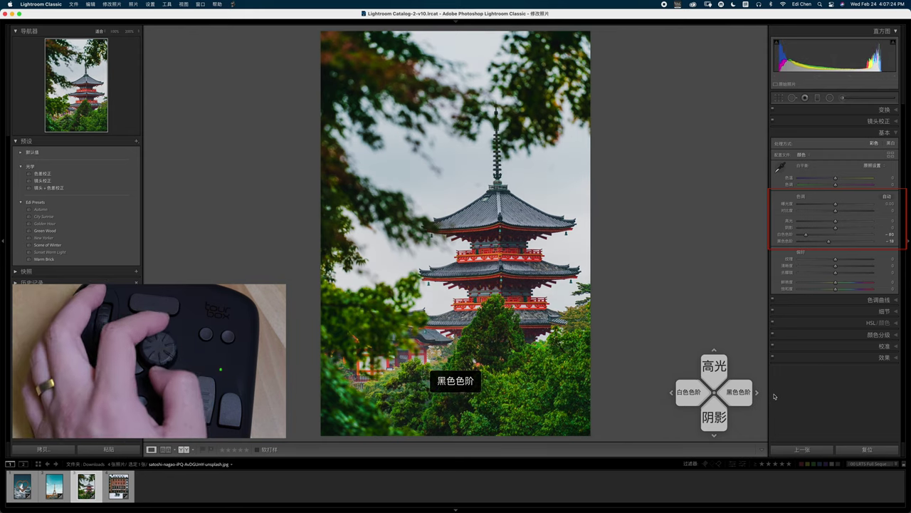
key(minus)
key(minus)
key(minus)
key(minus)
key(minus)
key(minus)
key(minus)
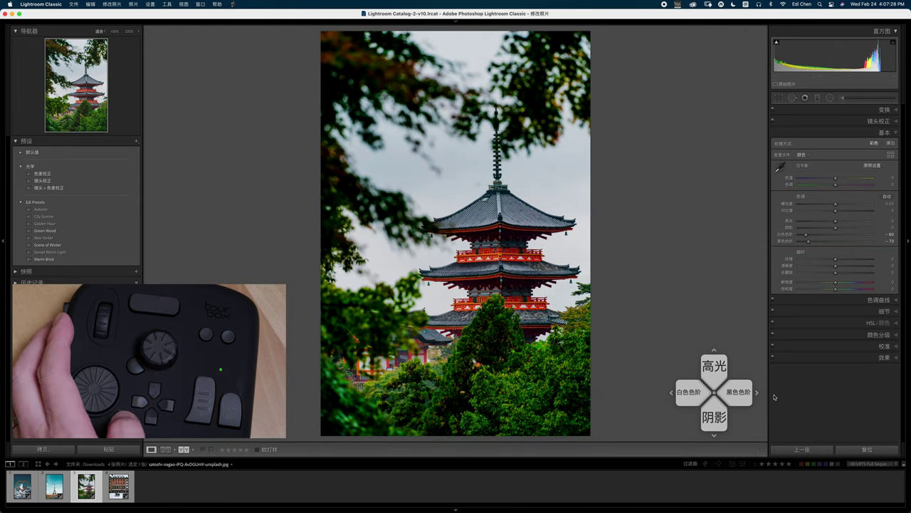
Set the shadows of the pagoda photo to -22 and raise its highlights to brighten the sky
key(Down)
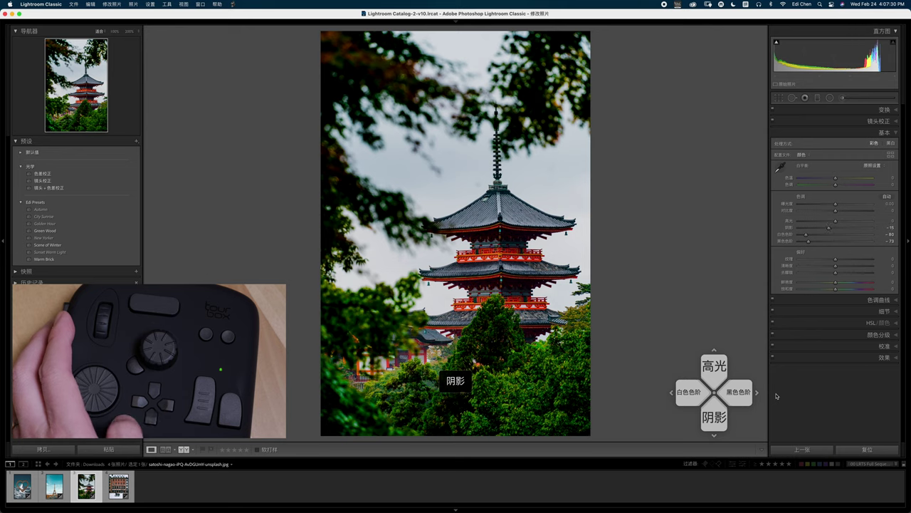
key(minus)
key(minus)
key(minus)
key(plus)
key(plus)
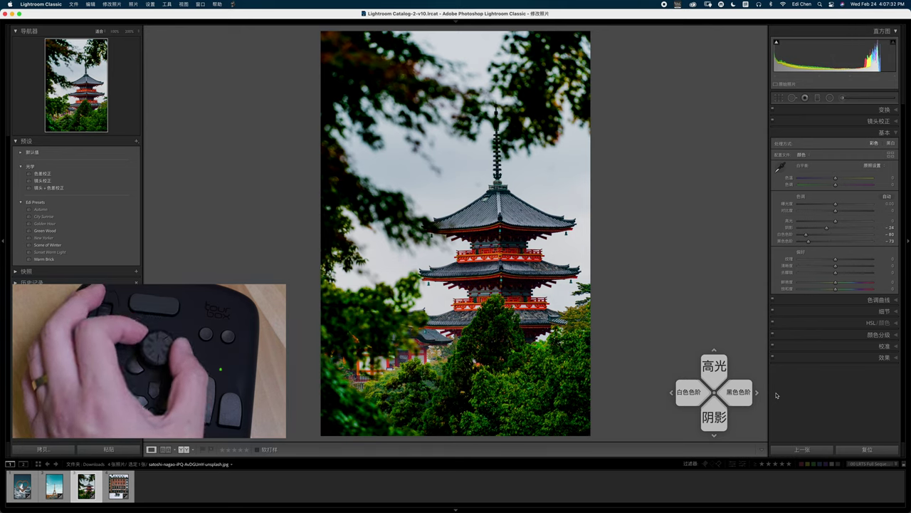
key(Up)
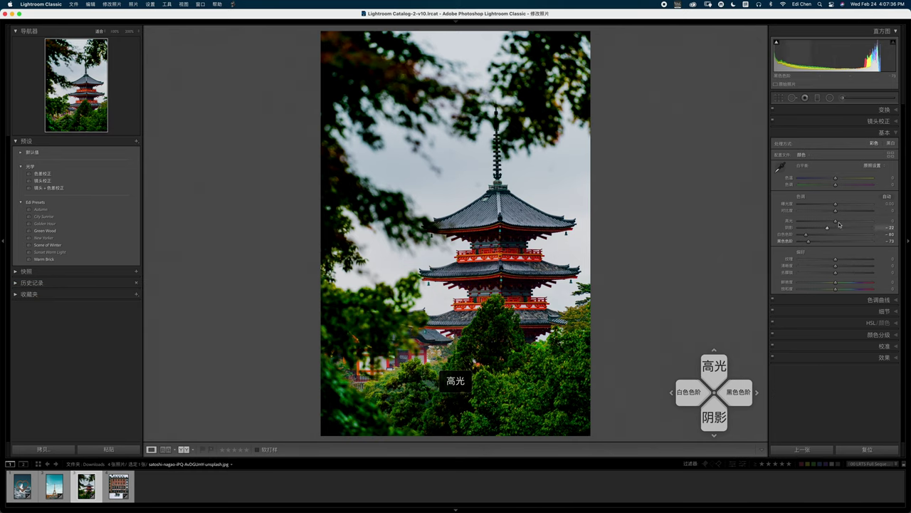
drag(835, 221, 857, 235)
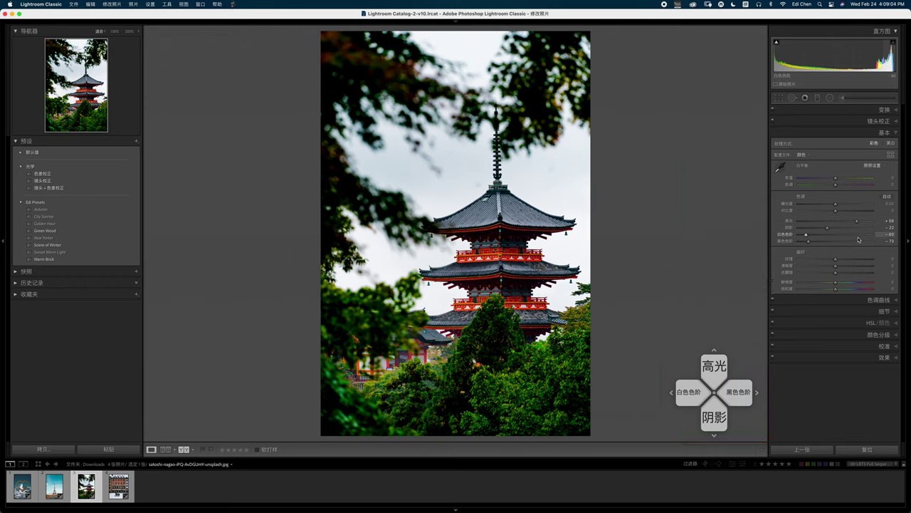
Lower the HSL saturation of red in the pagoda photo to -45
click(854, 324)
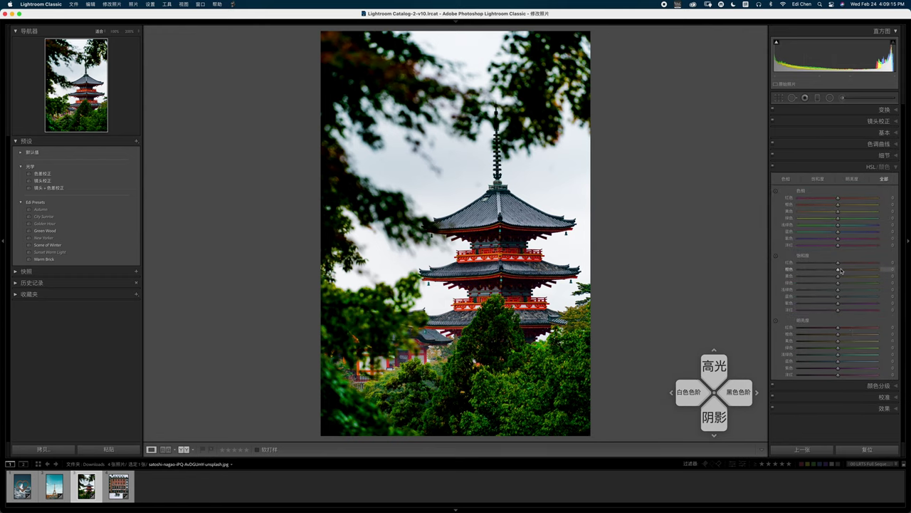
key(period)
key(comma)
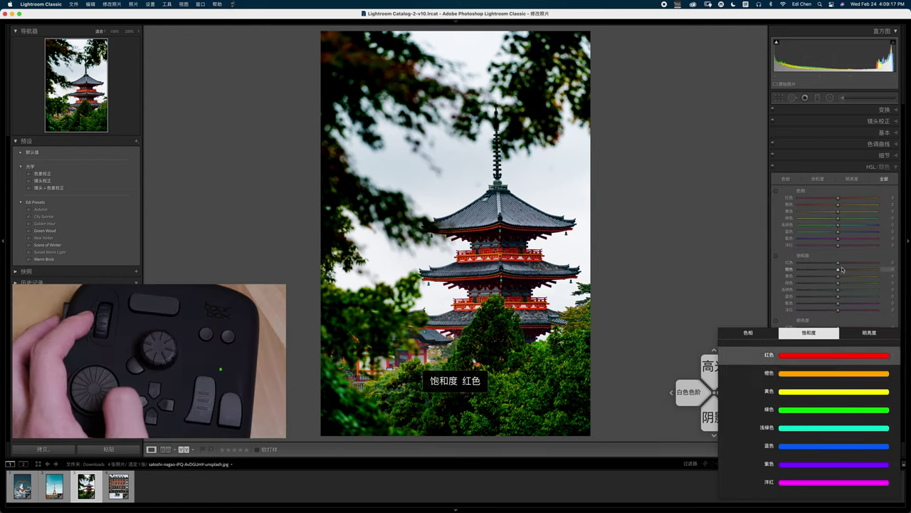
key(minus)
key(minus)
key(minus)
key(minus)
key(minus)
key(minus)
key(minus)
key(minus)
key(minus)
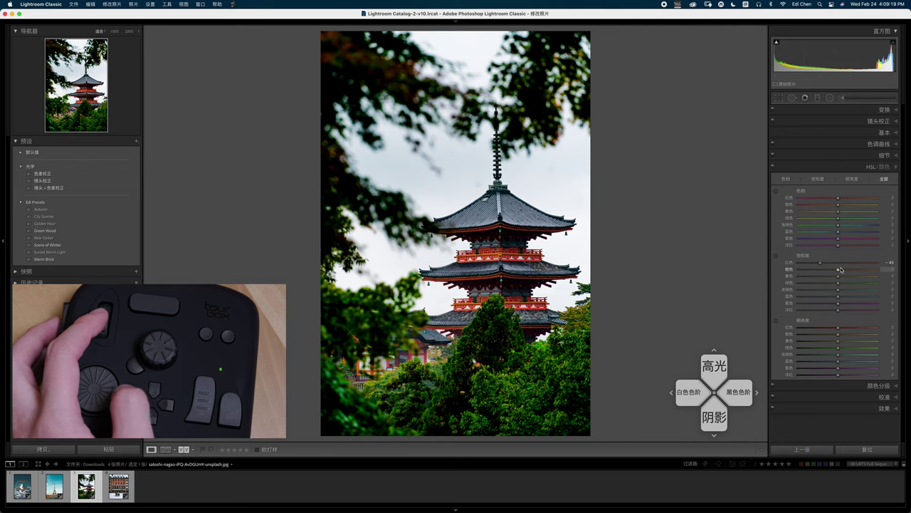
Lower the HSL saturation of green in the pagoda photo to -64
key(period)
key(period)
key(period)
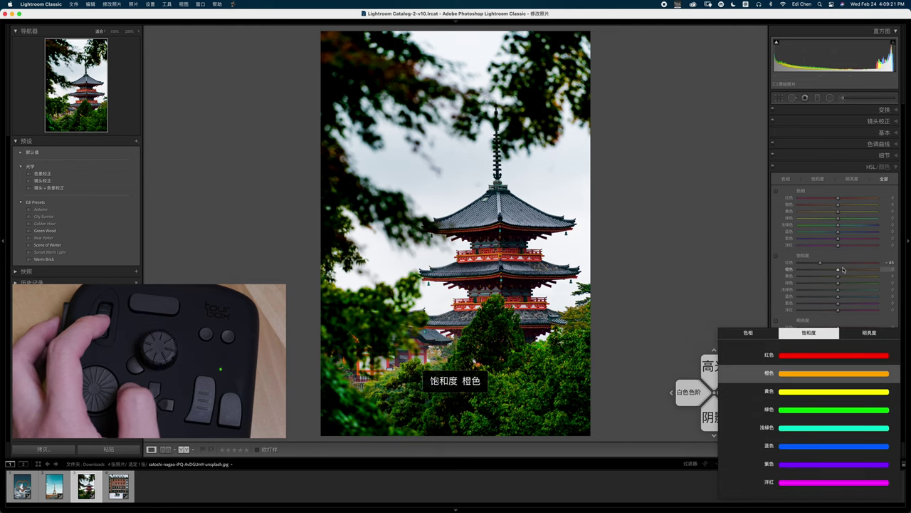
key(period)
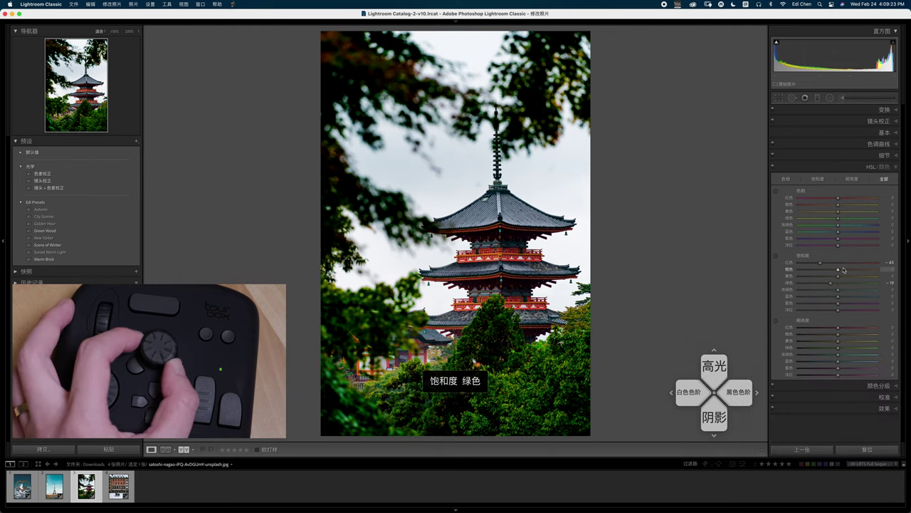
key(minus)
key(minus)
key(minus)
key(minus)
key(minus)
key(minus)
key(minus)
key(minus)
key(minus)
key(minus)
key(minus)
key(minus)
key(minus)
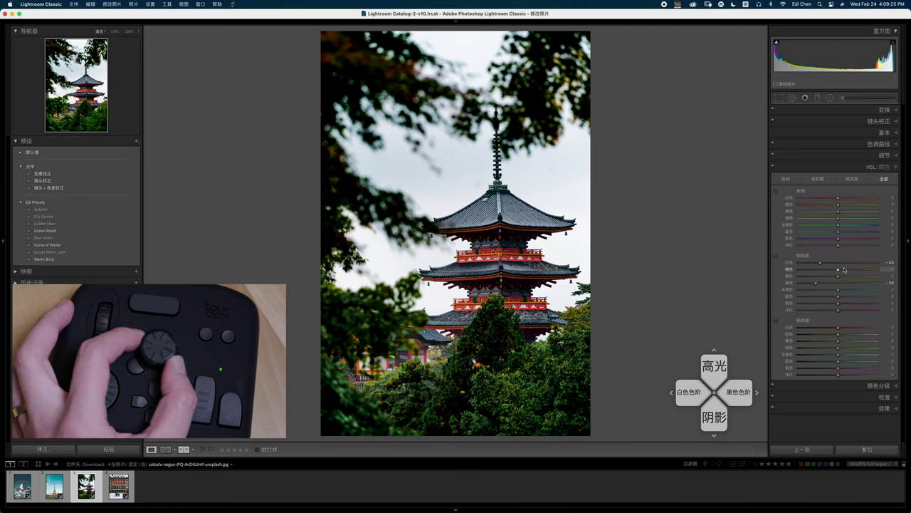
Lower the HSL saturation of yellow in the pagoda photo to -10
key(period)
key(comma)
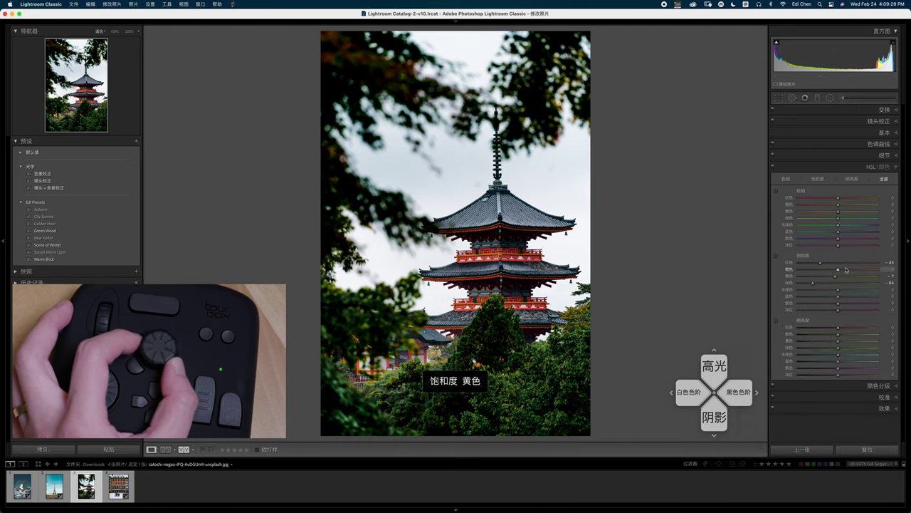
key(minus)
key(minus)
key(minus)
Lower the HSL saturation of orange in the pagoda photo to -15
key(comma)
key(comma)
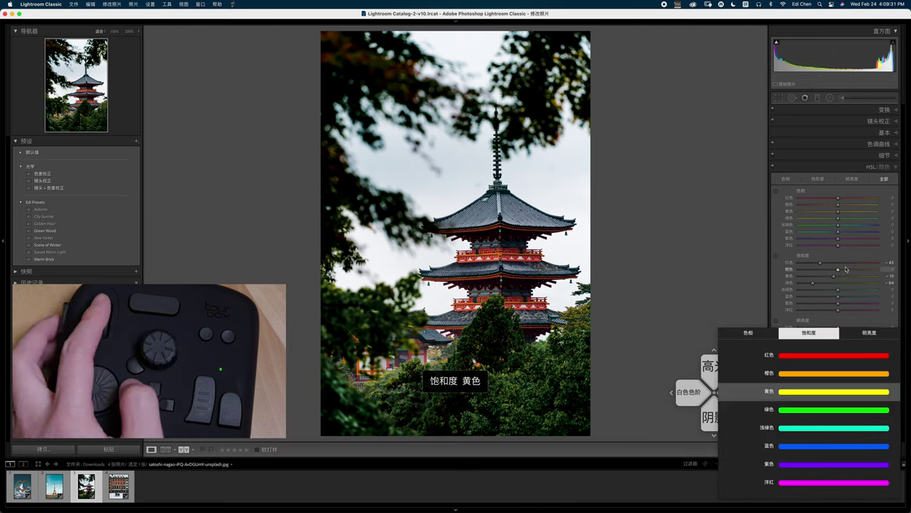
key(minus)
key(minus)
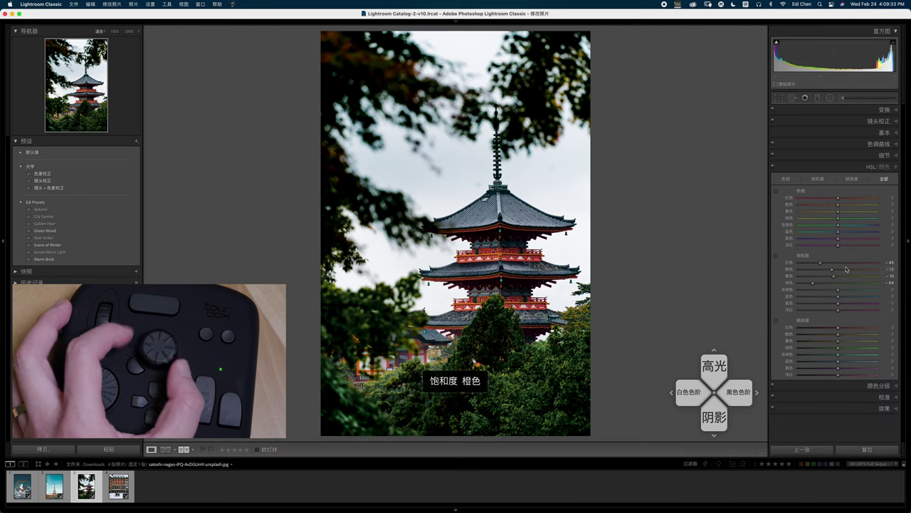
Set the HSL saturation of orange to -19 and yellow to +1, and lower the luminance of red to -31 and green to -55
key(plus)
mouse_move(835, 271)
mouse_down()
mouse_move(798, 270)
mouse_move(850, 279)
mouse_move(838, 279)
mouse_up()
scroll(892, 311, down, 1)
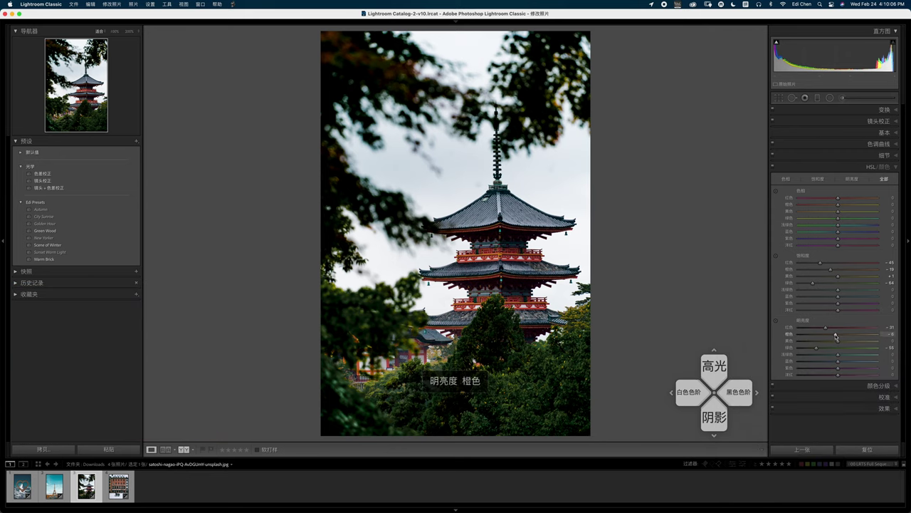
Set the HSL luminance of orange to -4 and raise the luminance of yellow to brighten the yellowish foliage
drag(835, 336, 830, 335)
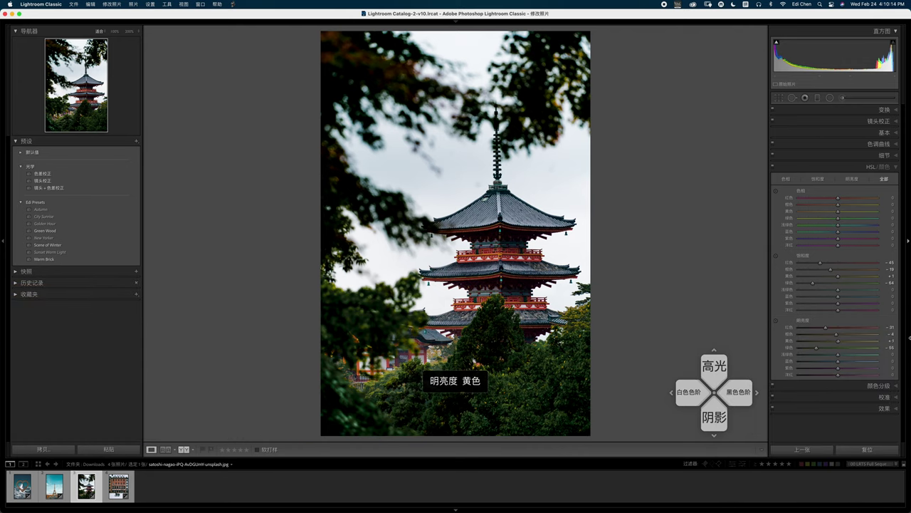
mouse_move(839, 340)
mouse_down()
mouse_move(874, 342)
mouse_move(842, 339)
mouse_up()
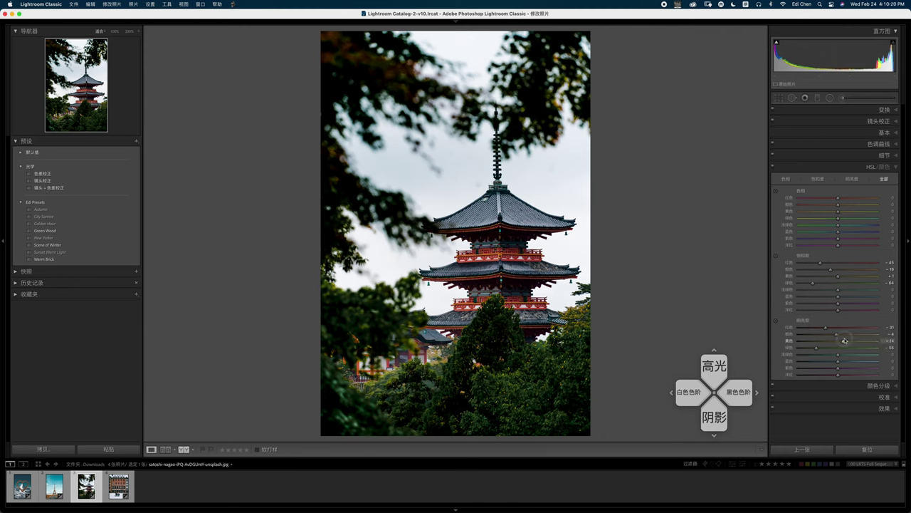
Darken the corners of the pagoda photo with a post-crop vignette amount of -18
click(854, 408)
mouse_move(837, 227)
mouse_down()
mouse_move(824, 228)
mouse_move(833, 228)
mouse_up()
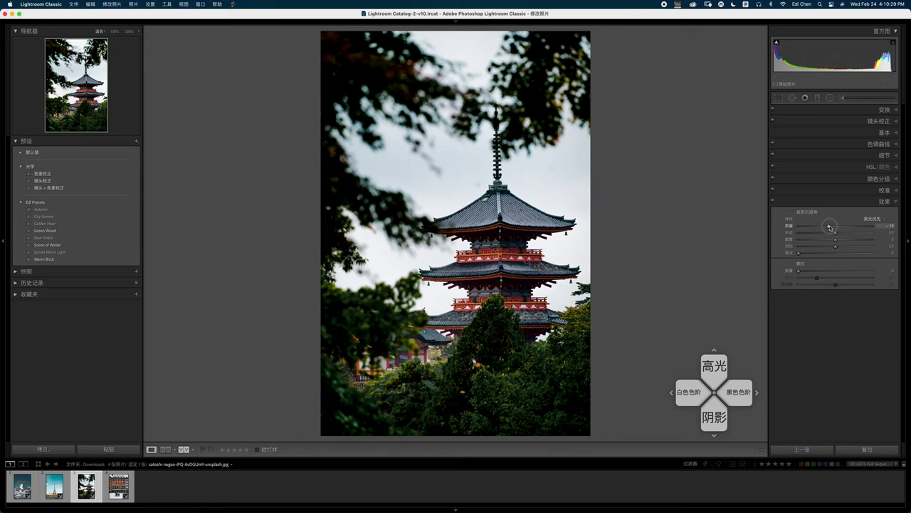